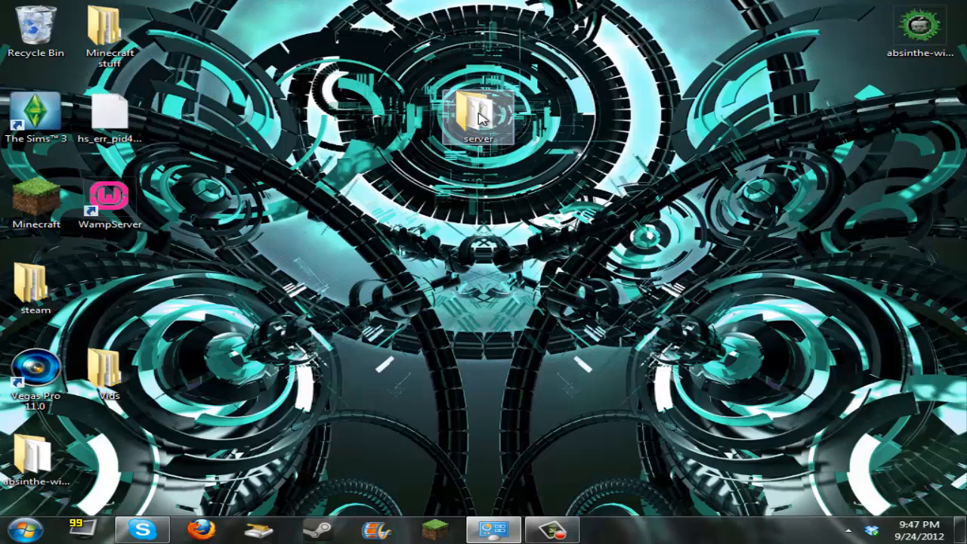
- View the contents of the server folder on the desktop and close it
double_click(481, 121)
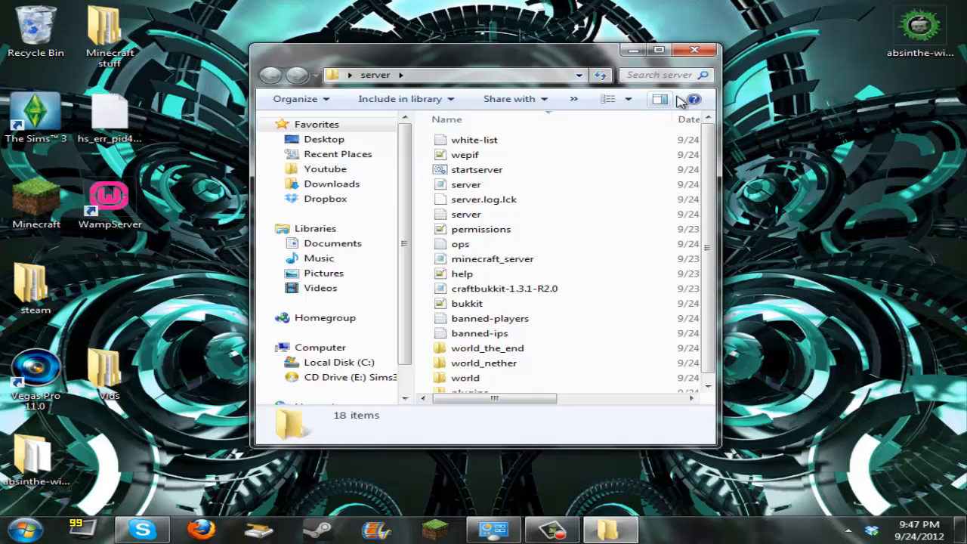
click(698, 50)
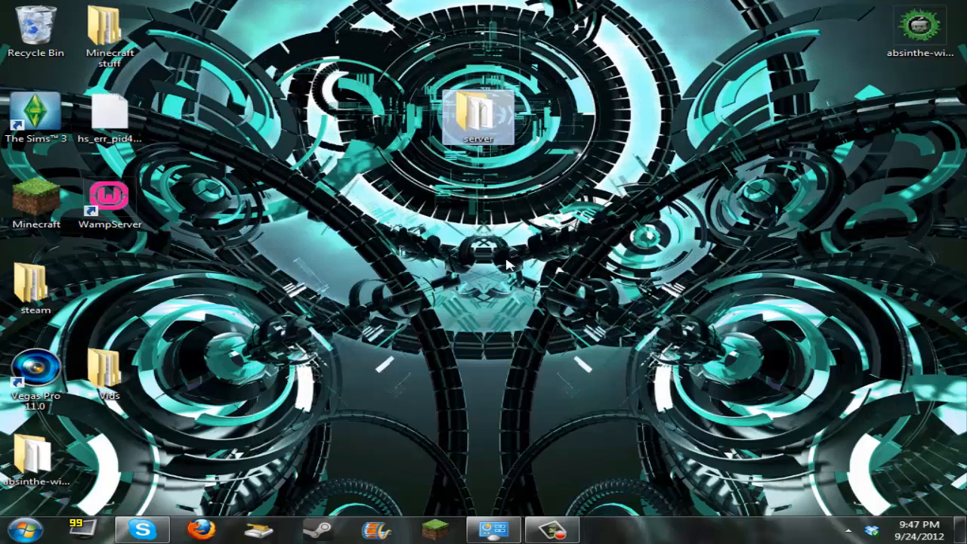
- Create a new folder named YOUTUBE on the desktop
right_click(469, 185)
mouse_move(535, 339)
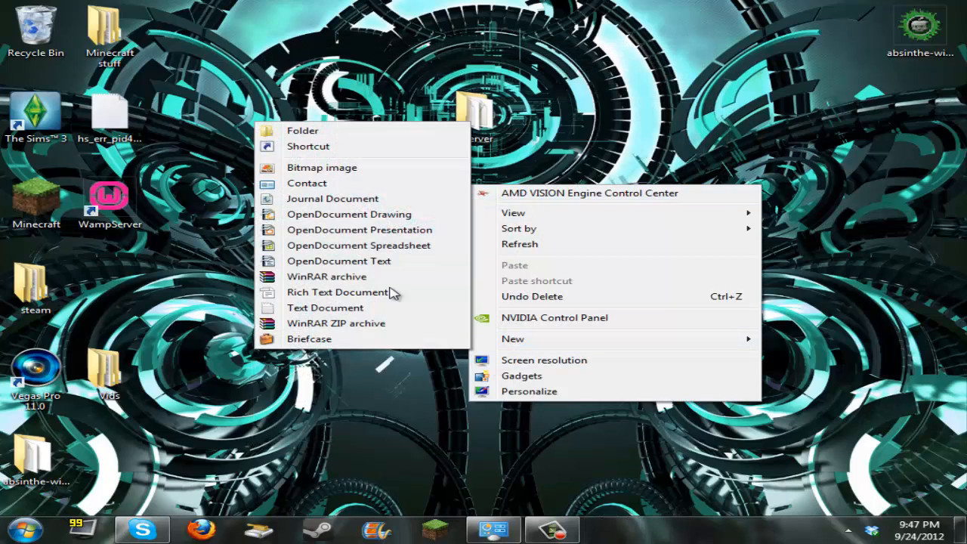
click(336, 131)
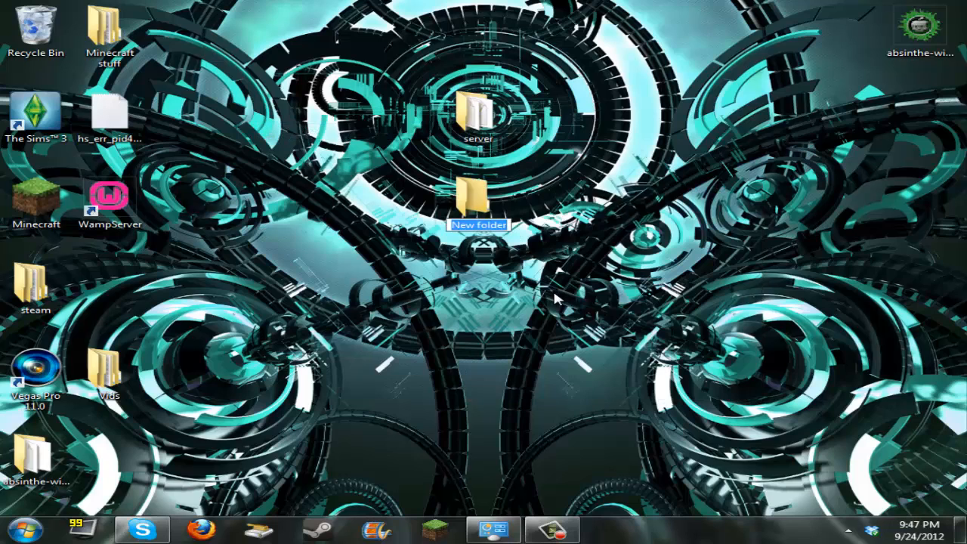
text(YOUTUBE)
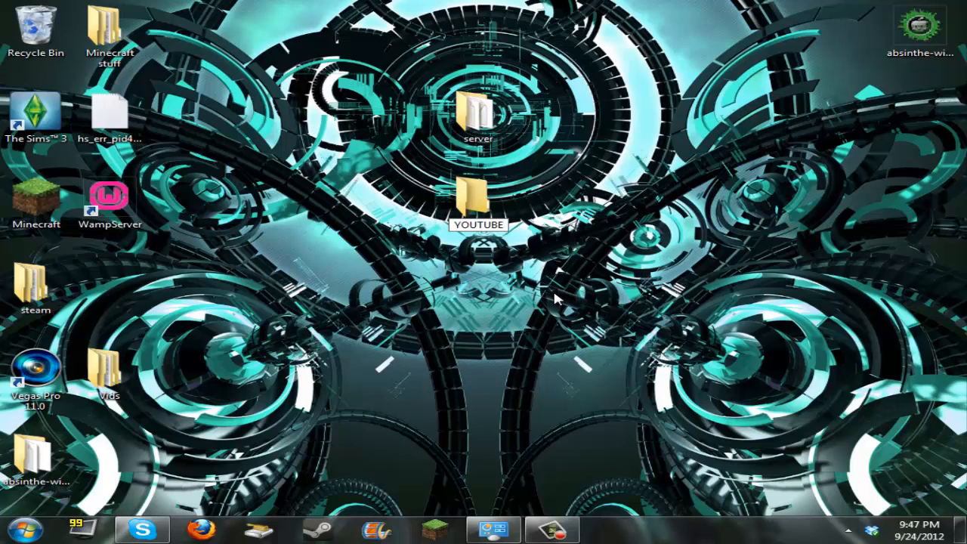
key(Return)
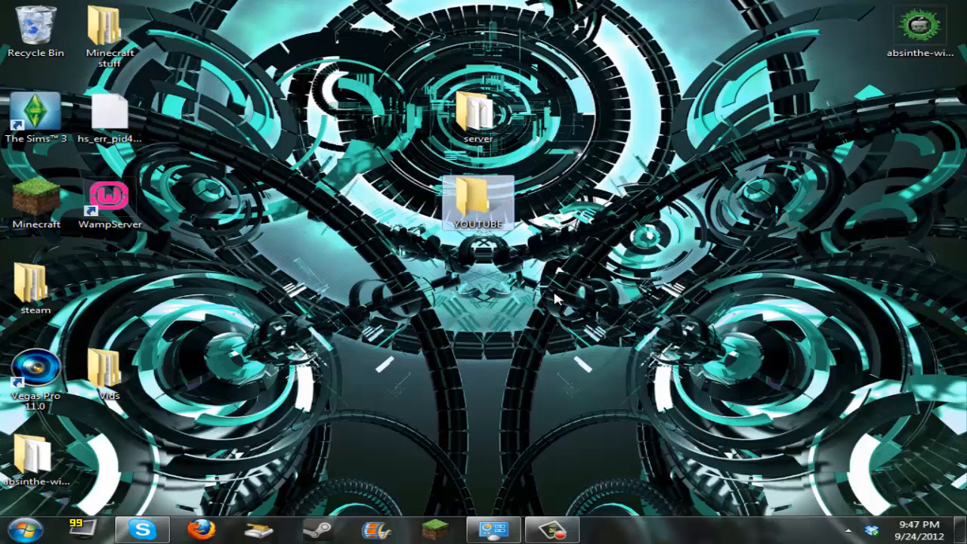
click(493, 121)
click(476, 198)
- Switch to Firefox, go to minecraft.net and open the site's Download page
click(201, 530)
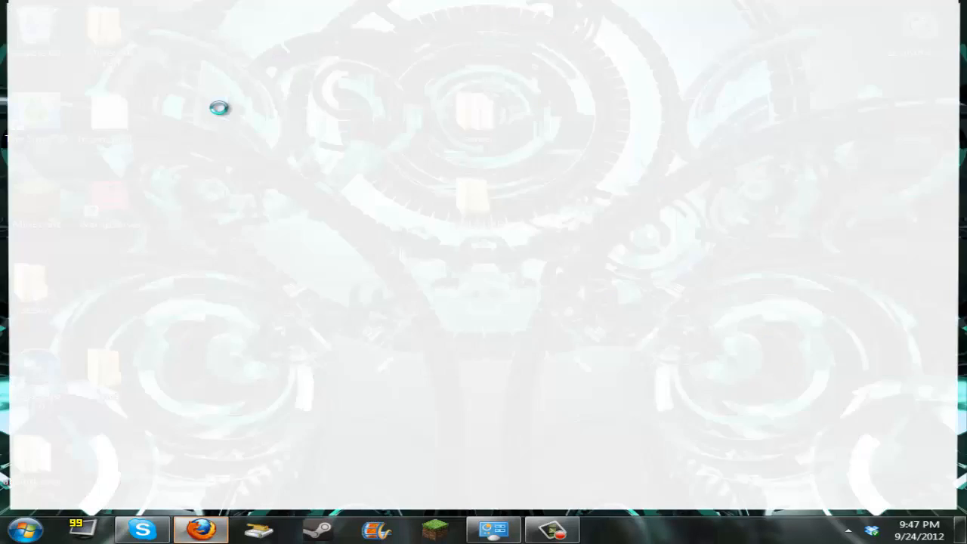
click(166, 32)
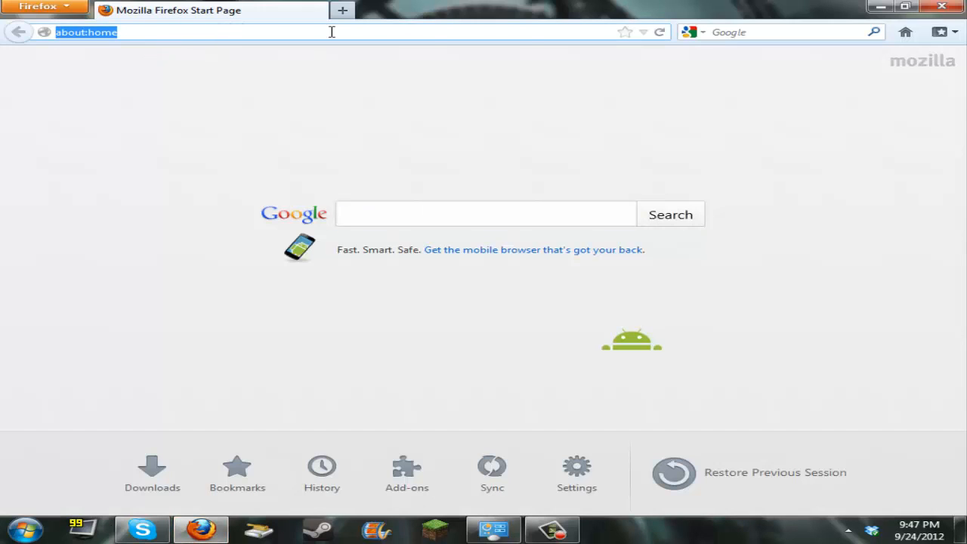
text(minecraft.net/)
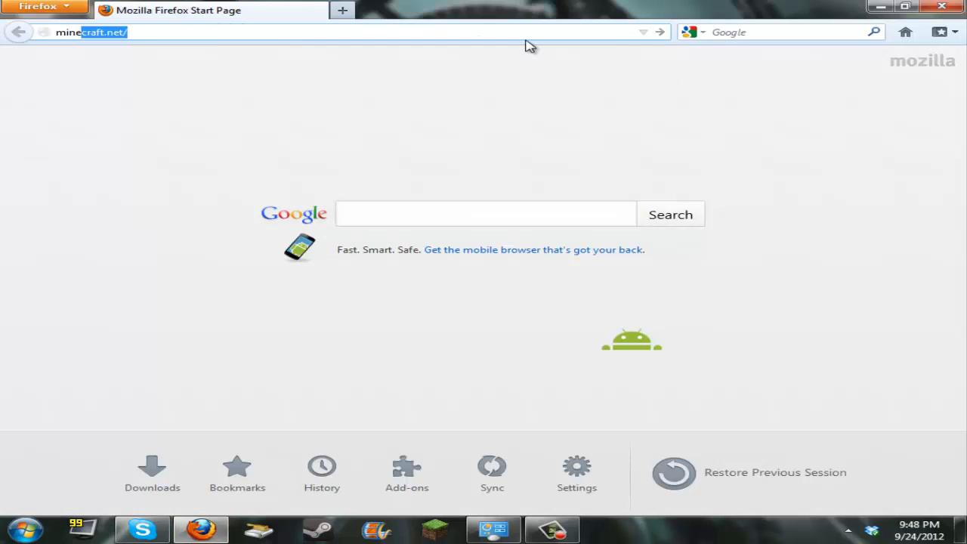
key(Return)
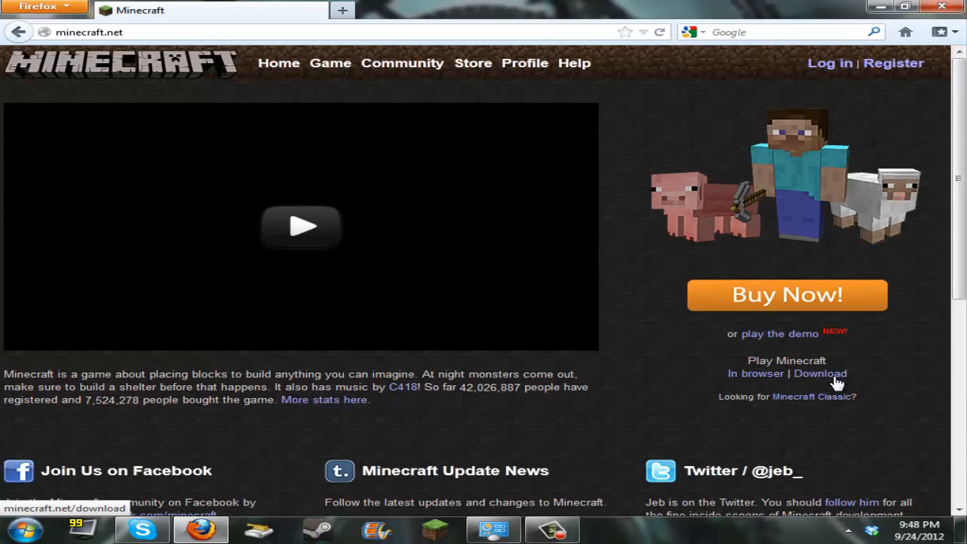
click(832, 375)
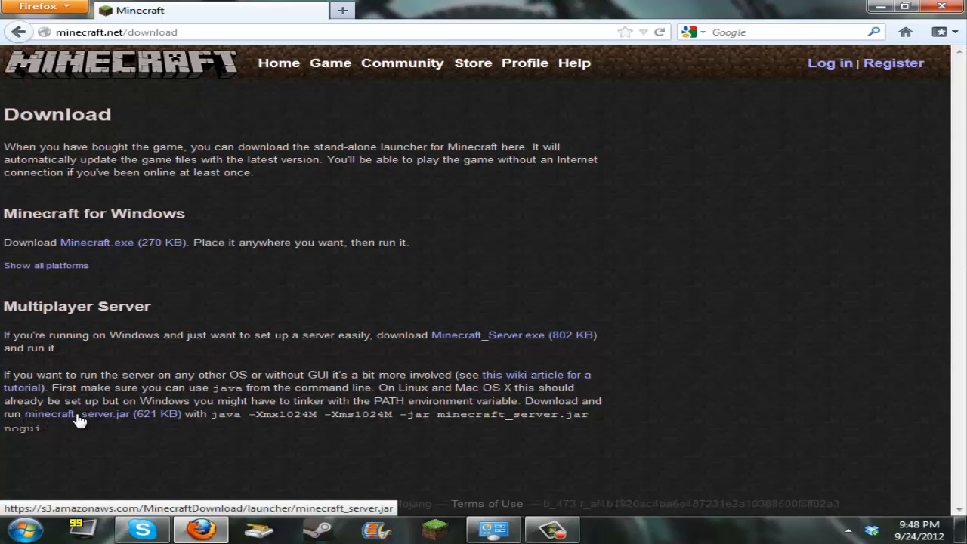
- Download minecraft_server.jar, move it into the YOUTUBE folder on the desktop and check the folder's contents
click(114, 417)
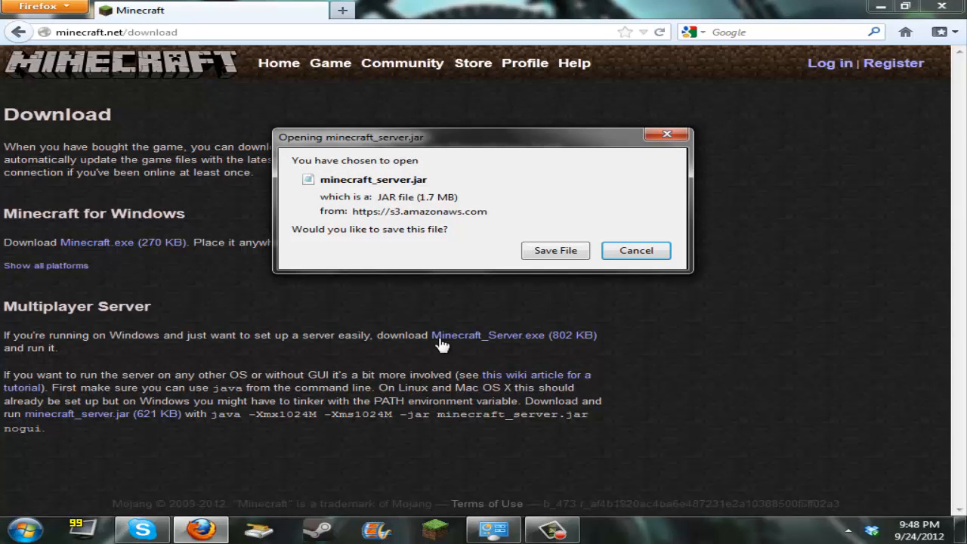
click(559, 254)
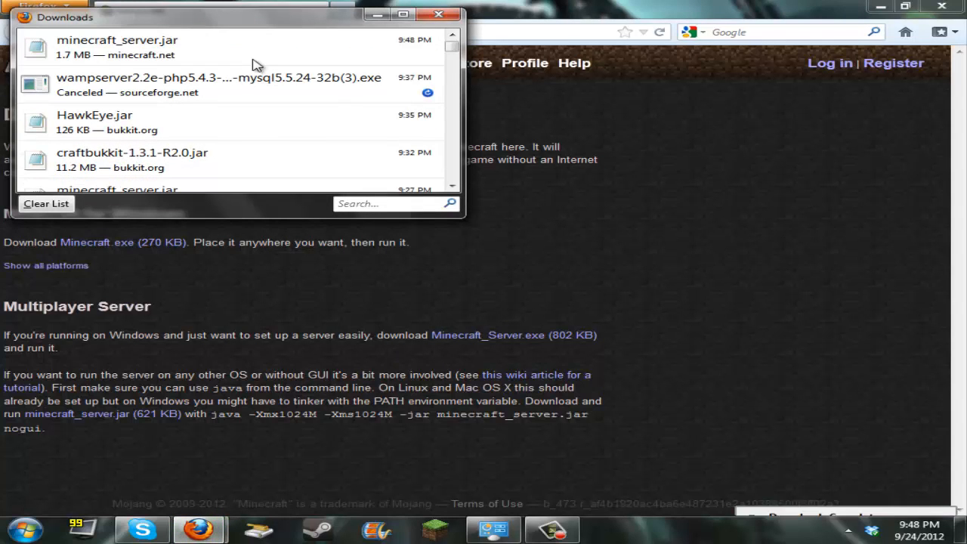
drag(252, 53, 483, 208)
double_click(481, 206)
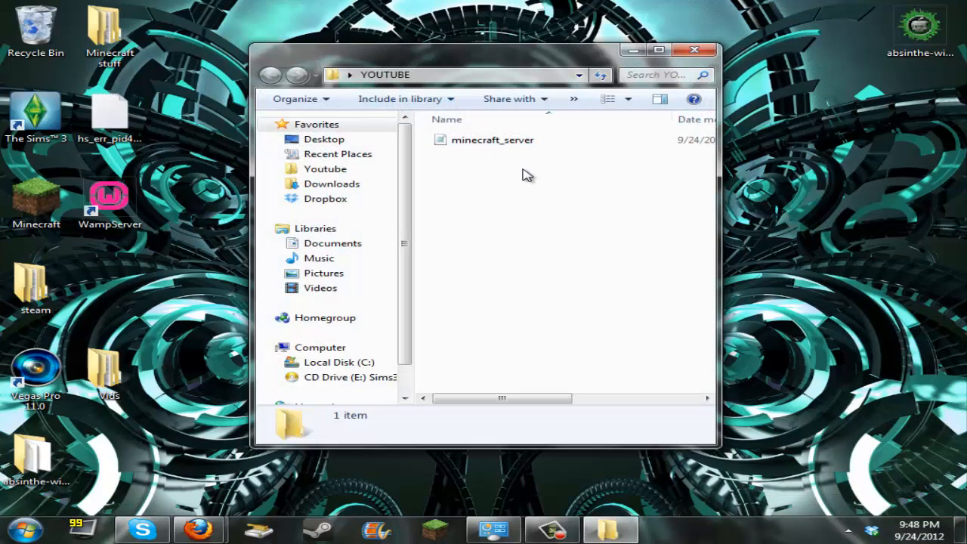
click(629, 45)
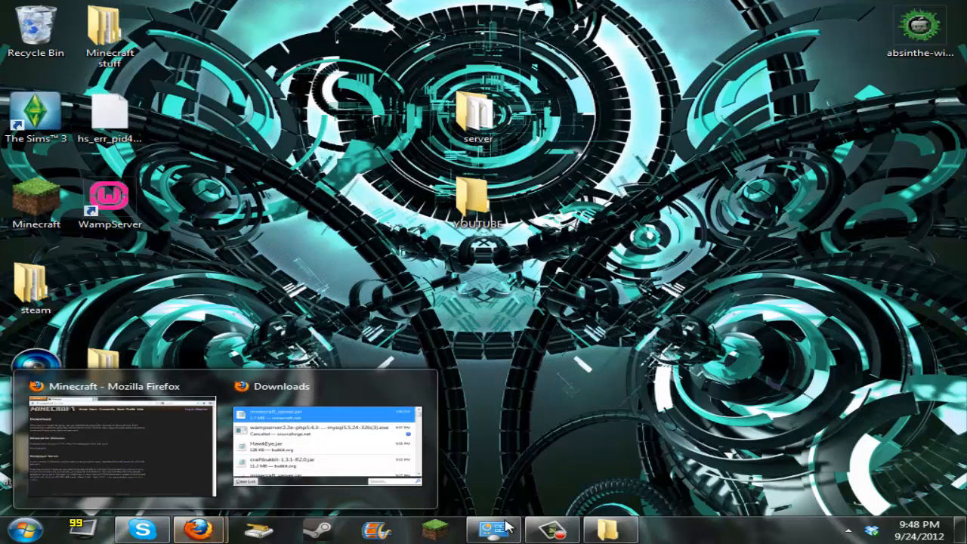
- Close the leftover background window and bring the Minecraft download page back up in Firefox
click(492, 528)
click(936, 9)
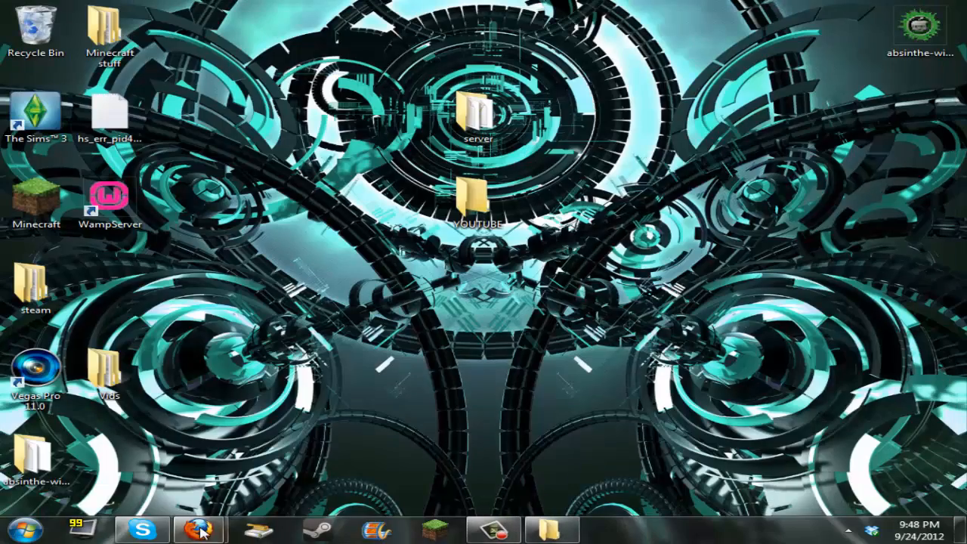
mouse_move(200, 527)
mouse_move(418, 391)
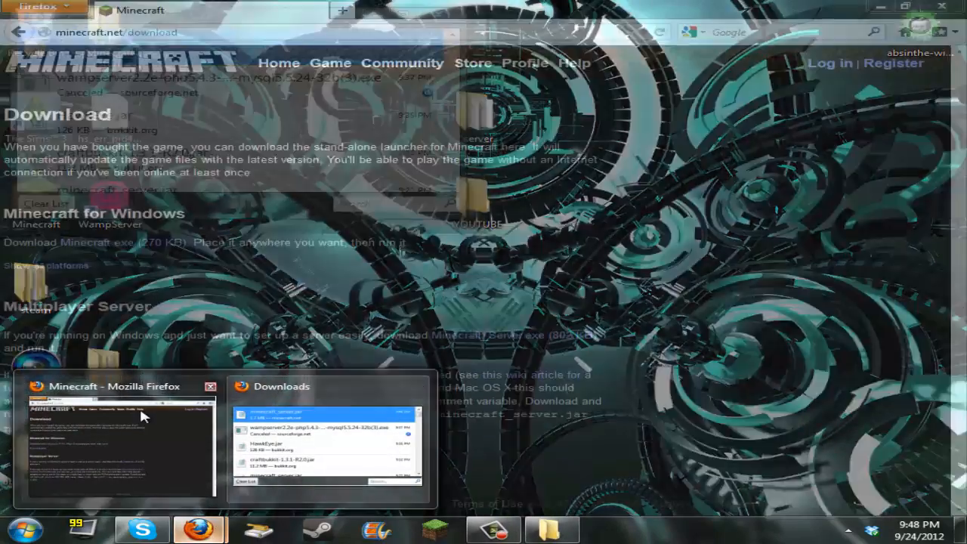
click(141, 423)
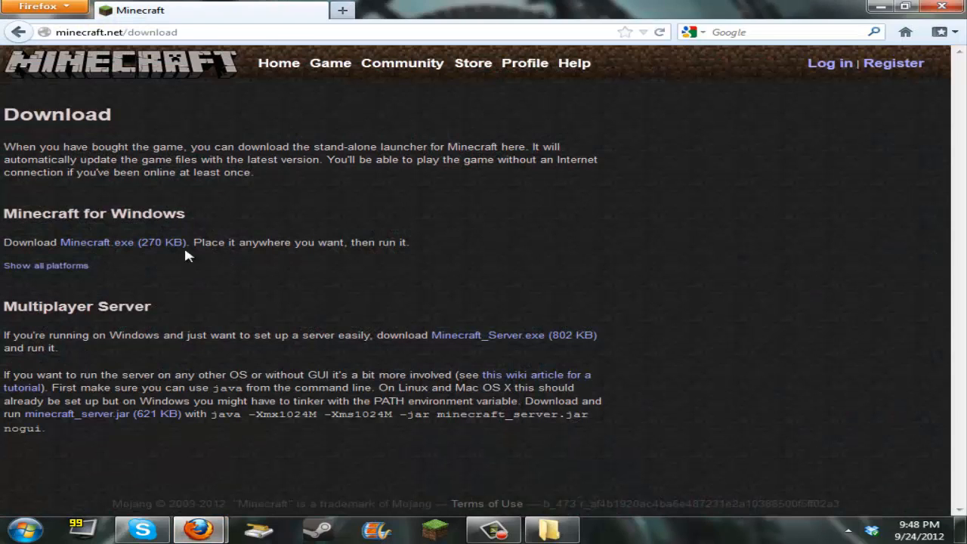
click(219, 31)
click(351, 183)
click(563, 527)
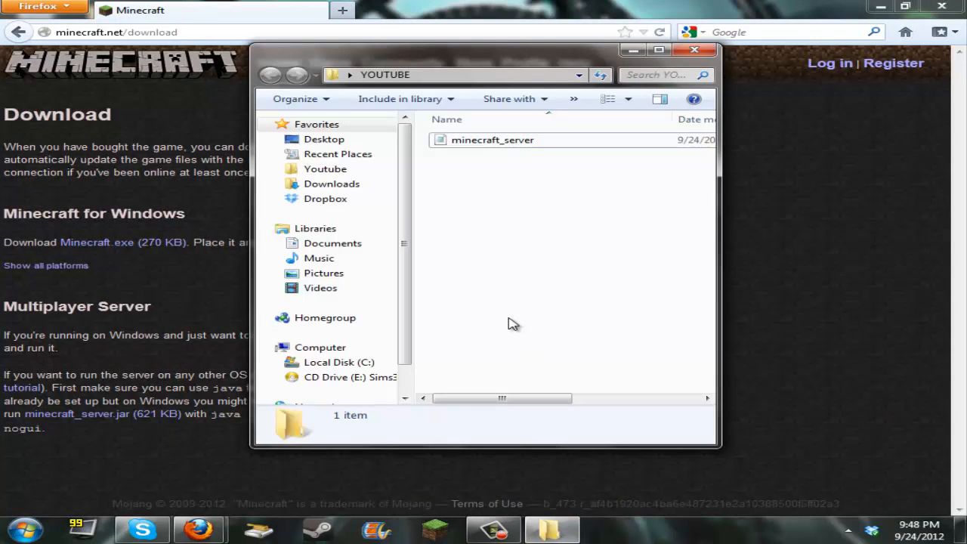
click(876, 302)
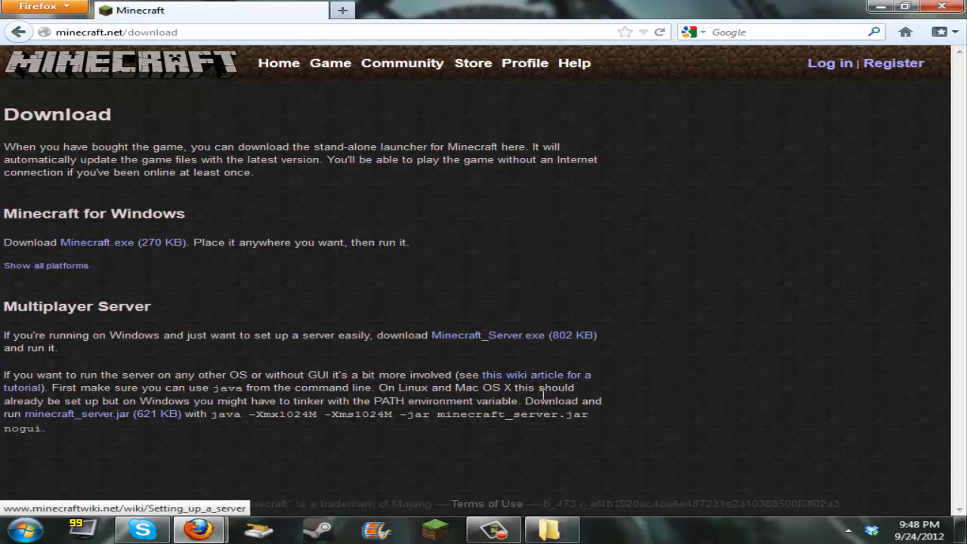
- Bring up the YOUTUBE folder window and widen it to show the date and file type columns
click(550, 532)
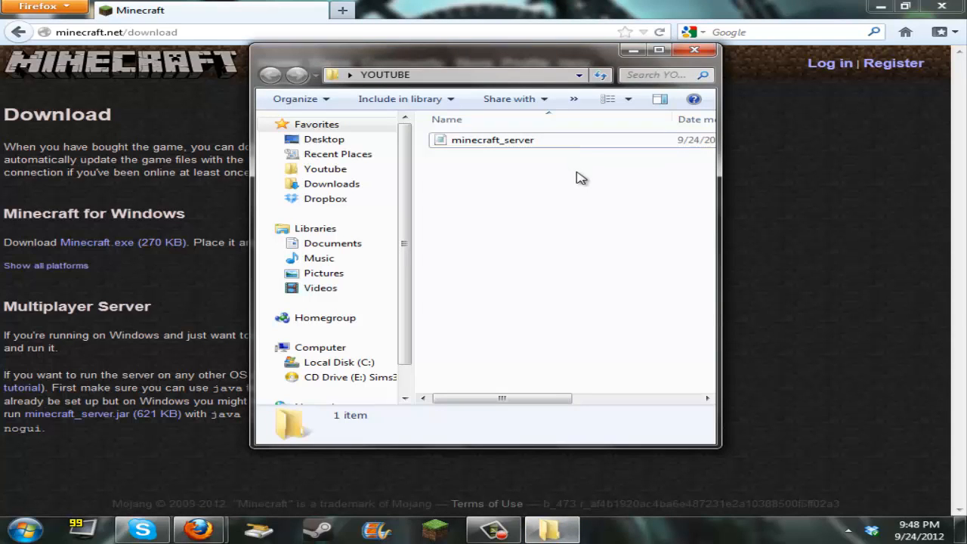
click(555, 142)
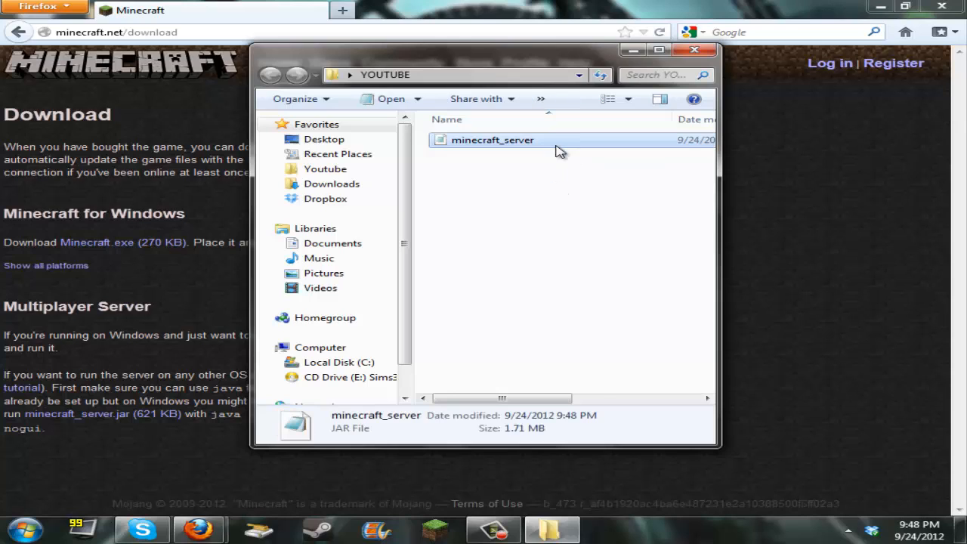
drag(720, 168, 875, 162)
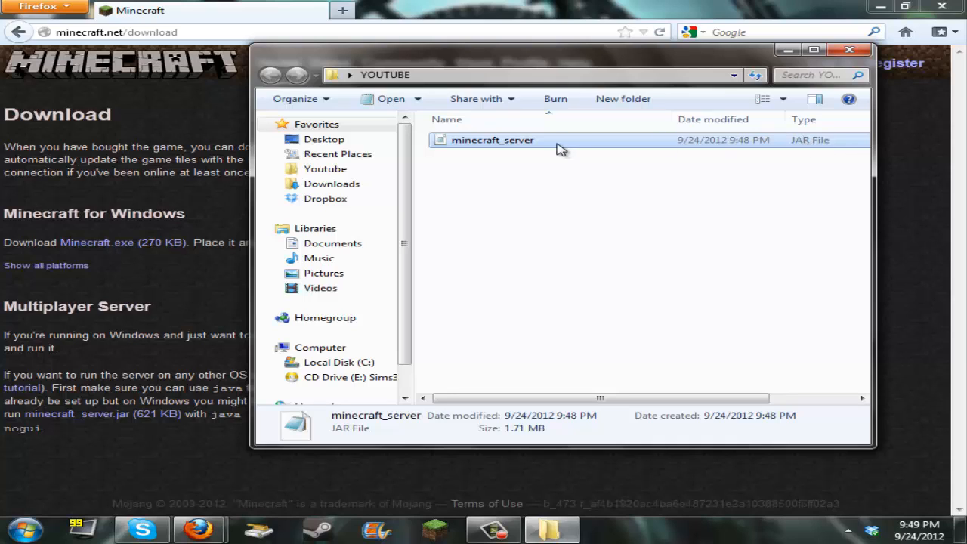
click(510, 159)
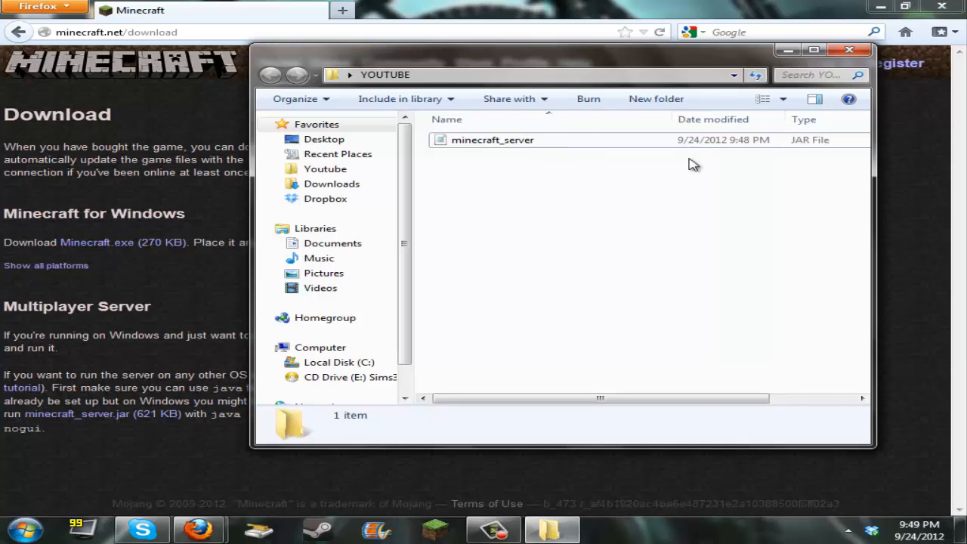
- Check which programs are offered for opening the minecraft_server JAR file in the YOUTUBE folder
click(804, 145)
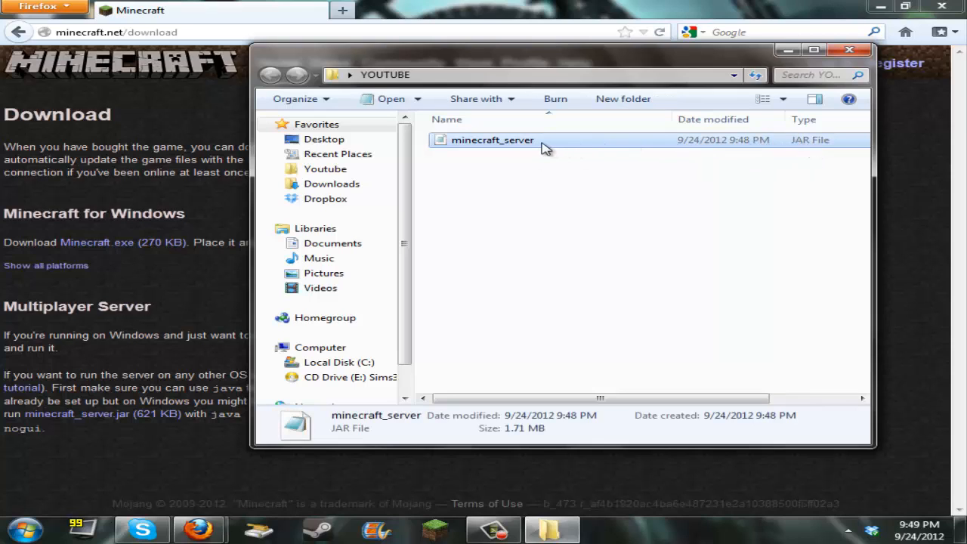
right_click(725, 142)
mouse_move(858, 215)
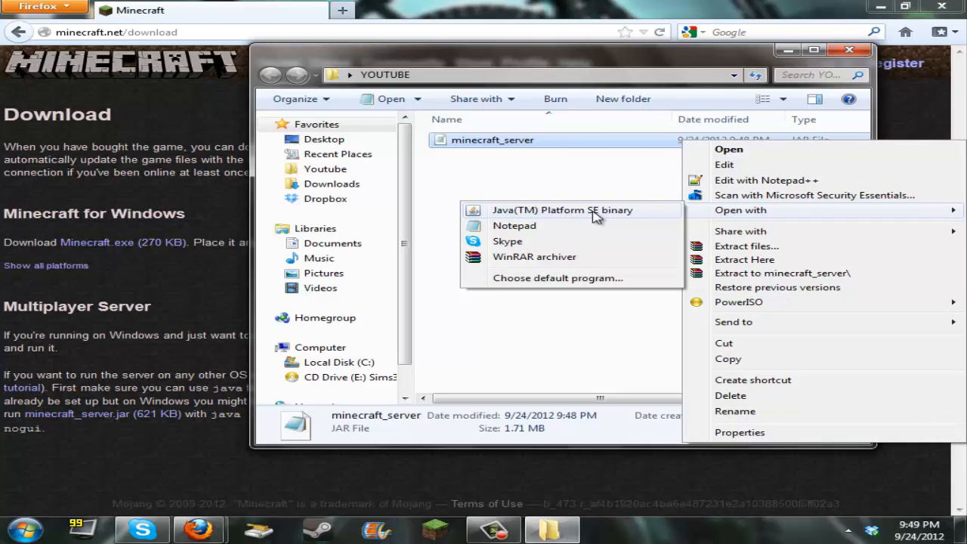
click(645, 214)
click(634, 181)
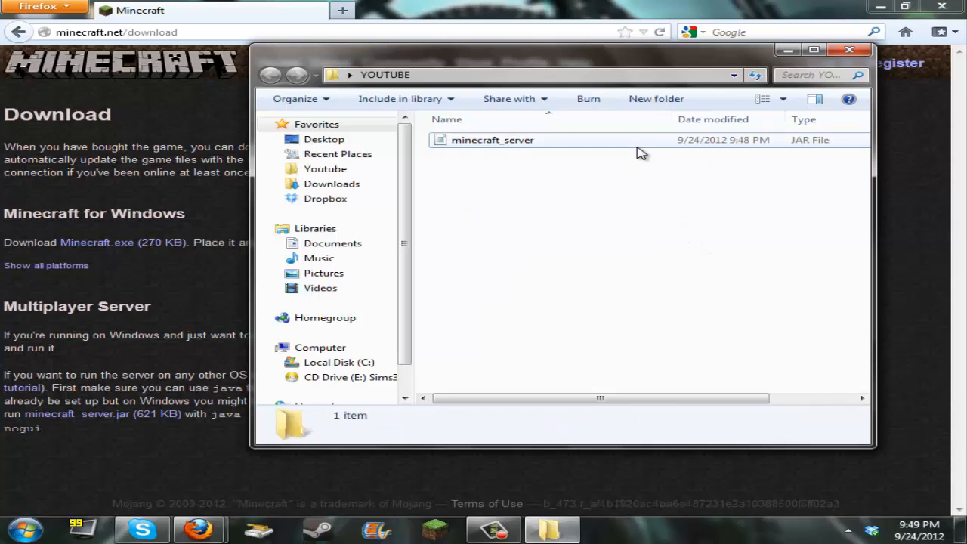
click(638, 147)
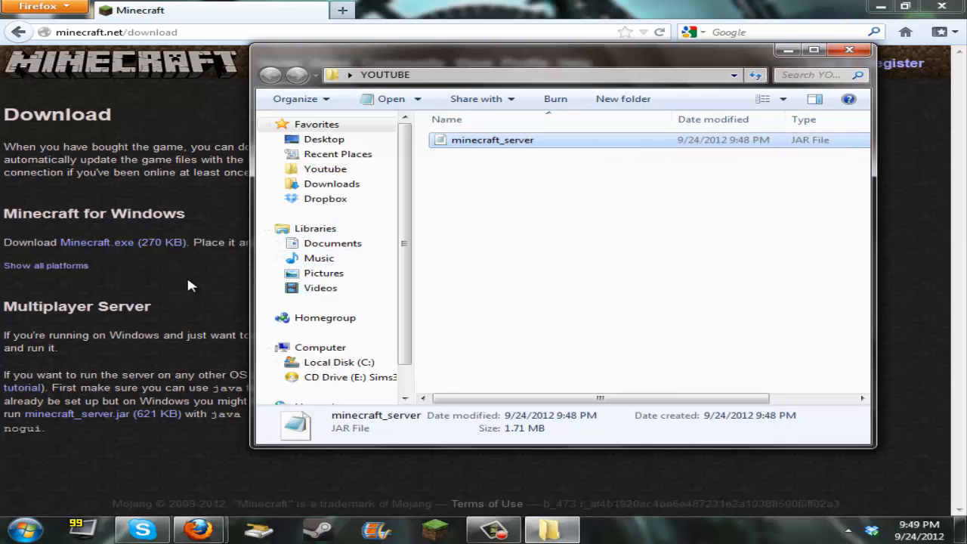
- Open the wiki article on setting up a server and find the start command for the .jar version
click(213, 299)
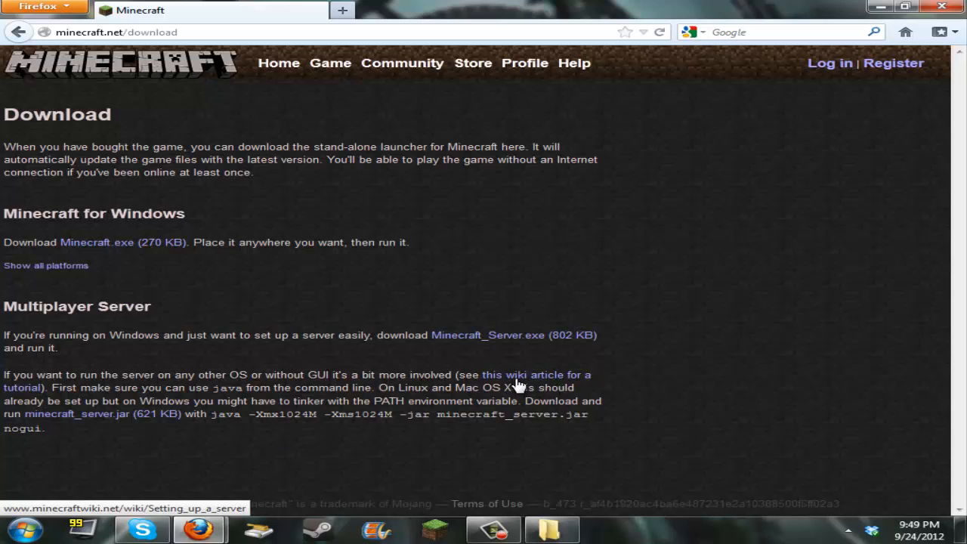
click(559, 379)
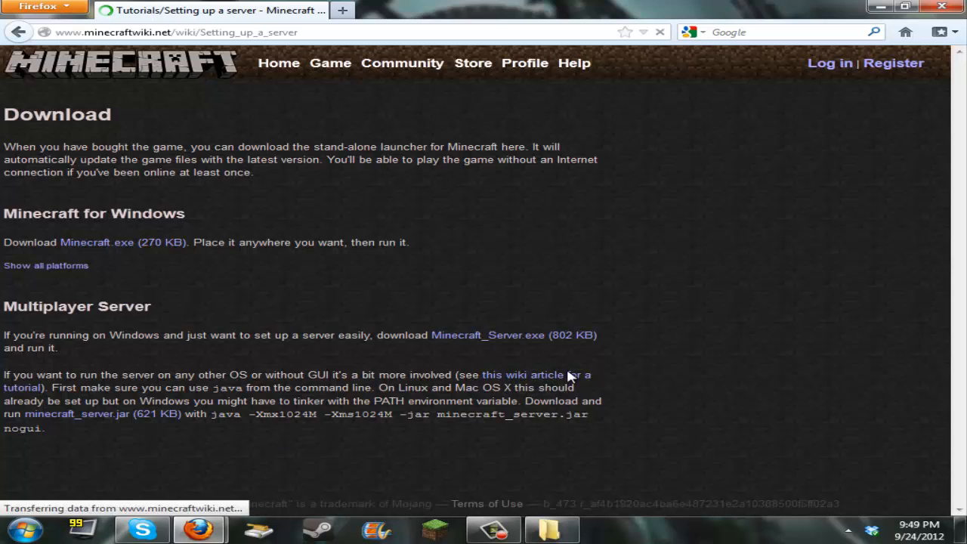
scroll(521, 299, down, 2)
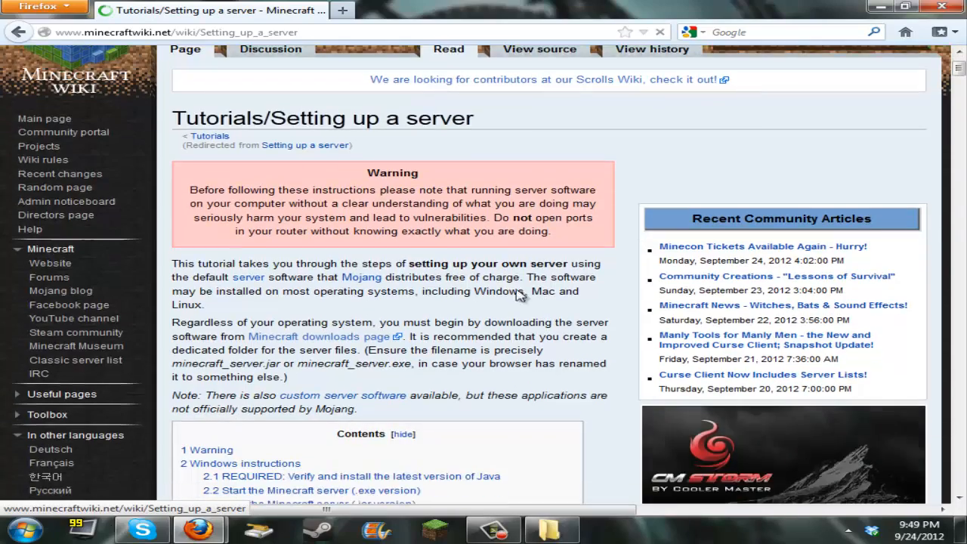
scroll(476, 257, down, 15)
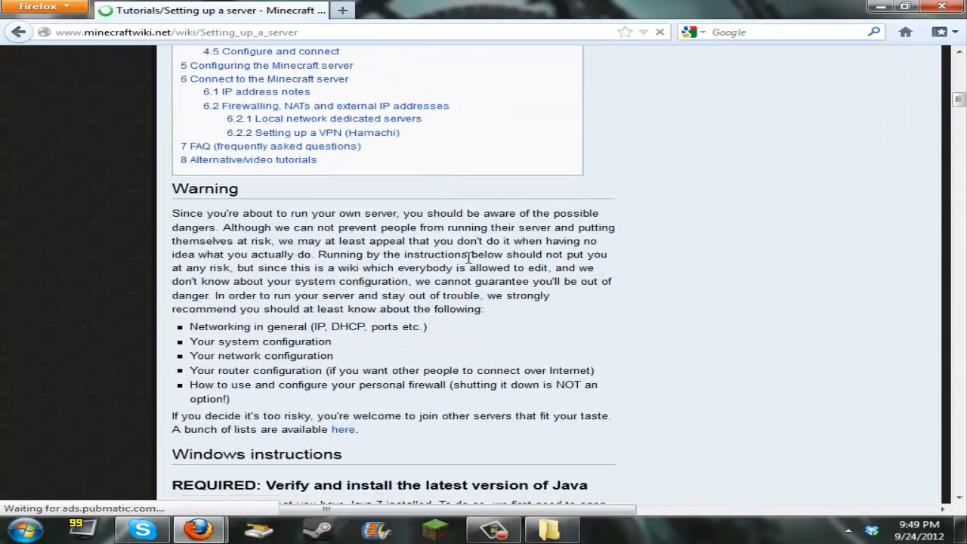
scroll(469, 258, down, 10)
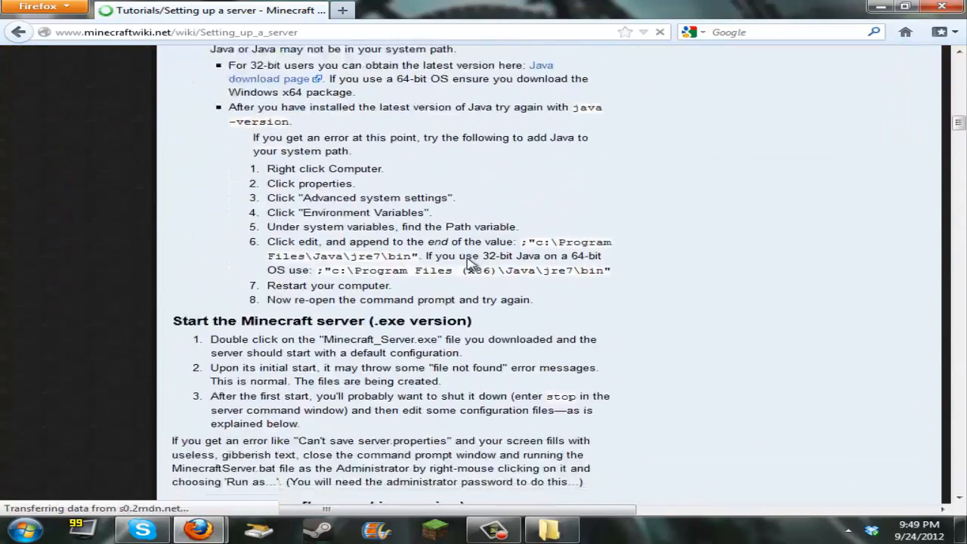
scroll(453, 260, down, 4)
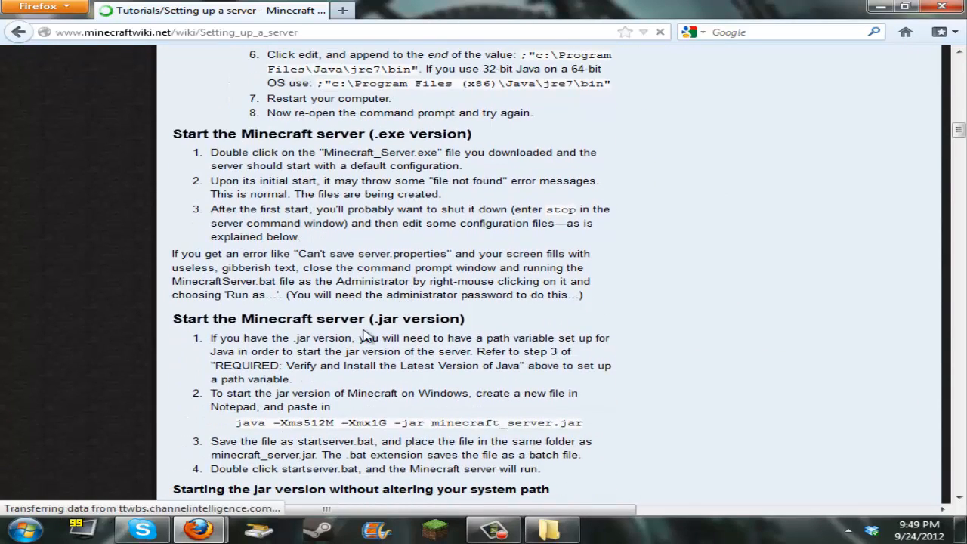
scroll(388, 334, down, 2)
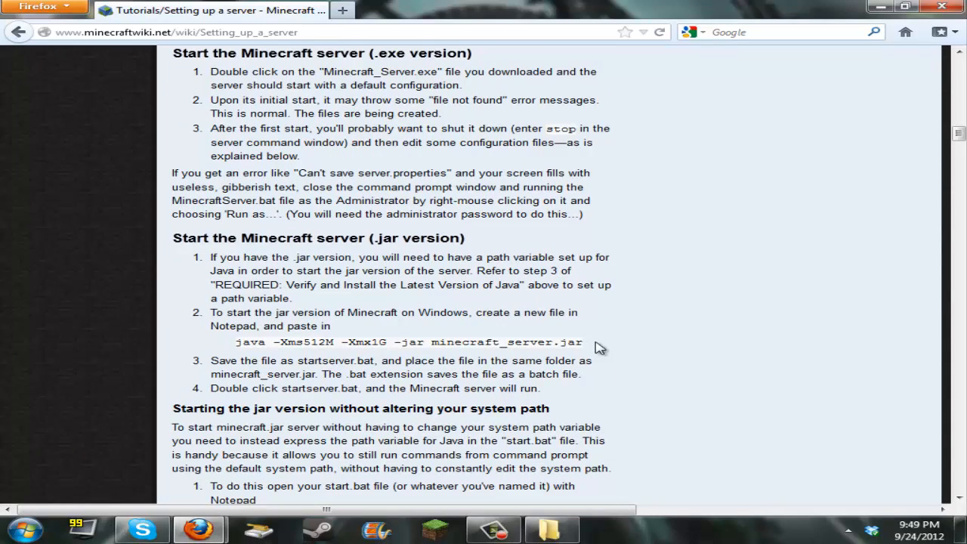
- Copy the command java -Xms512M -Xmx1G -jar minecraft_server.jar from the wiki's .jar version instructions
drag(235, 342, 614, 343)
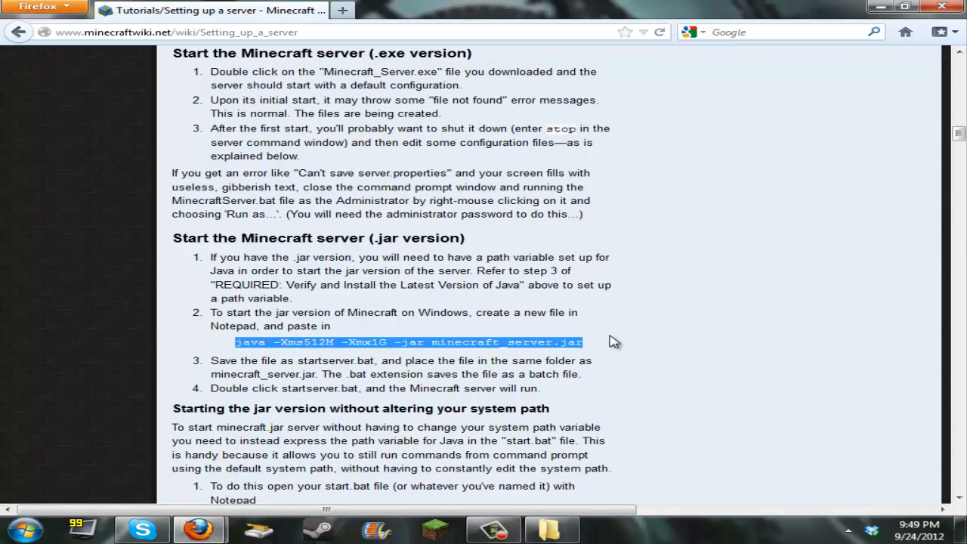
right_click(423, 342)
click(491, 353)
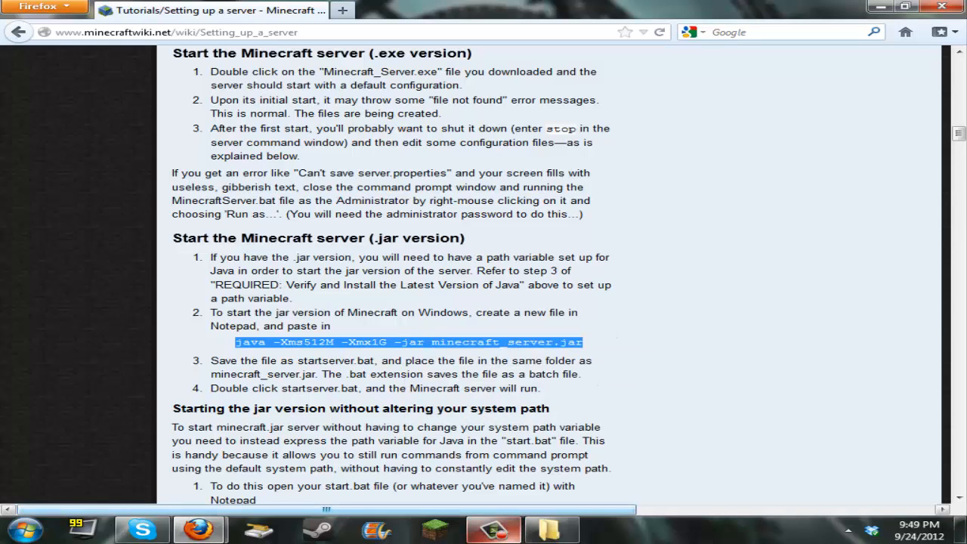
- Search the computer for notepad and open a blank document in plain Notepad, not Notepad++
click(572, 539)
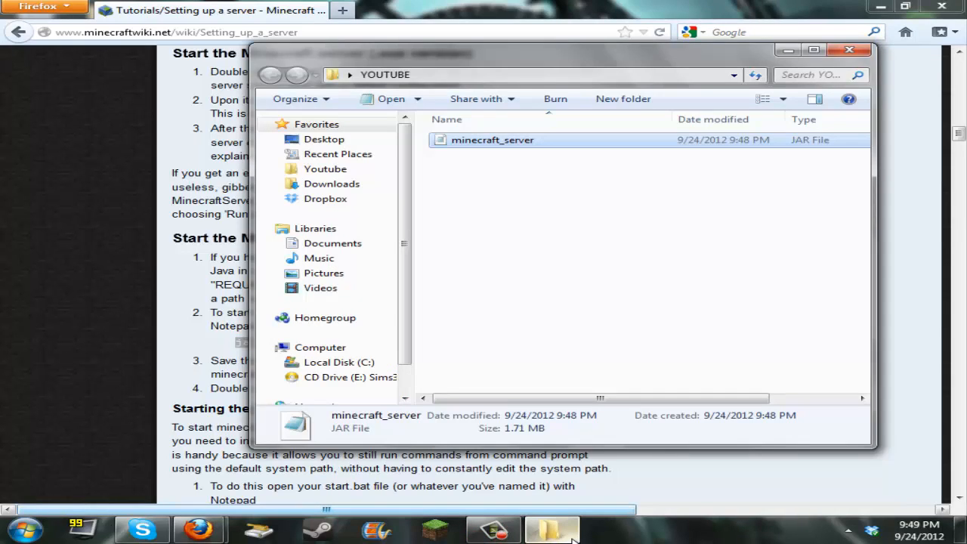
click(572, 539)
click(27, 529)
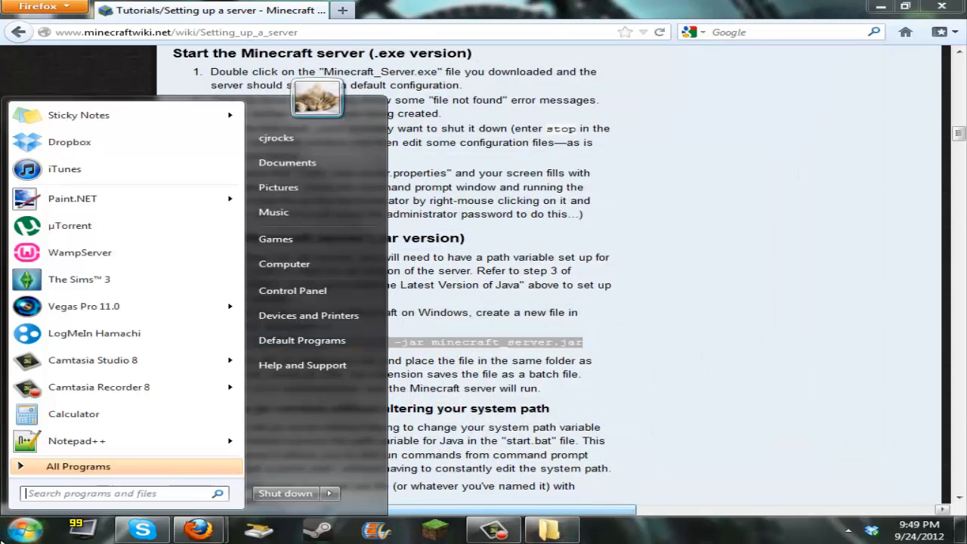
text(notepad)
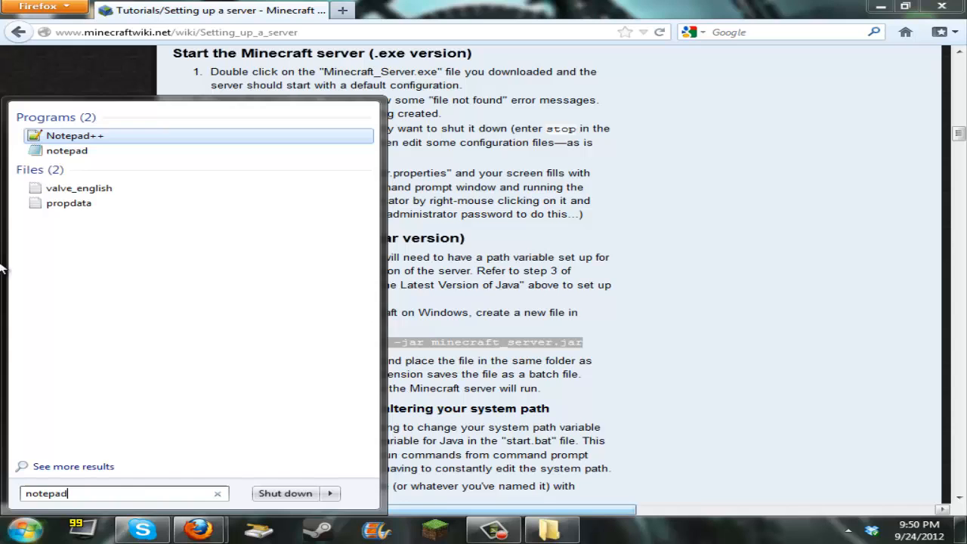
key(Down)
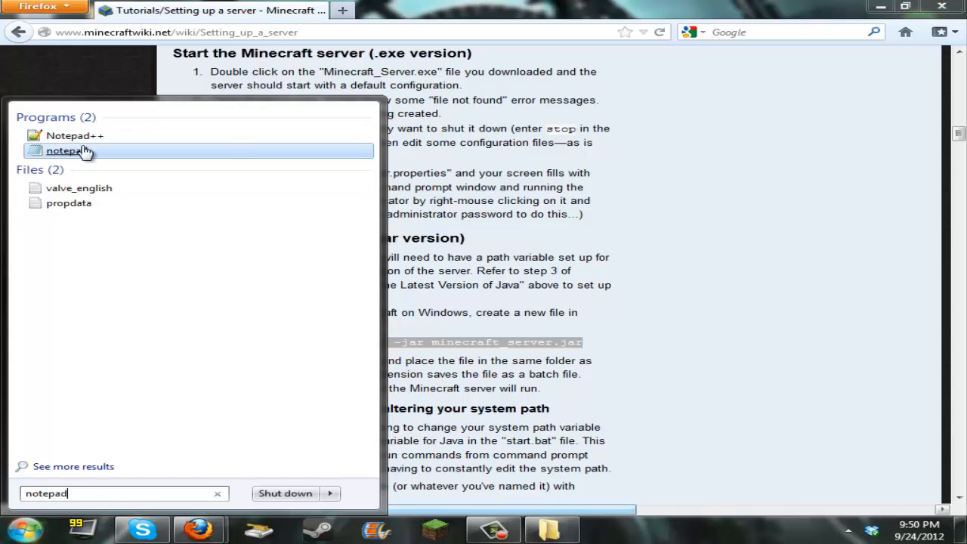
key(Return)
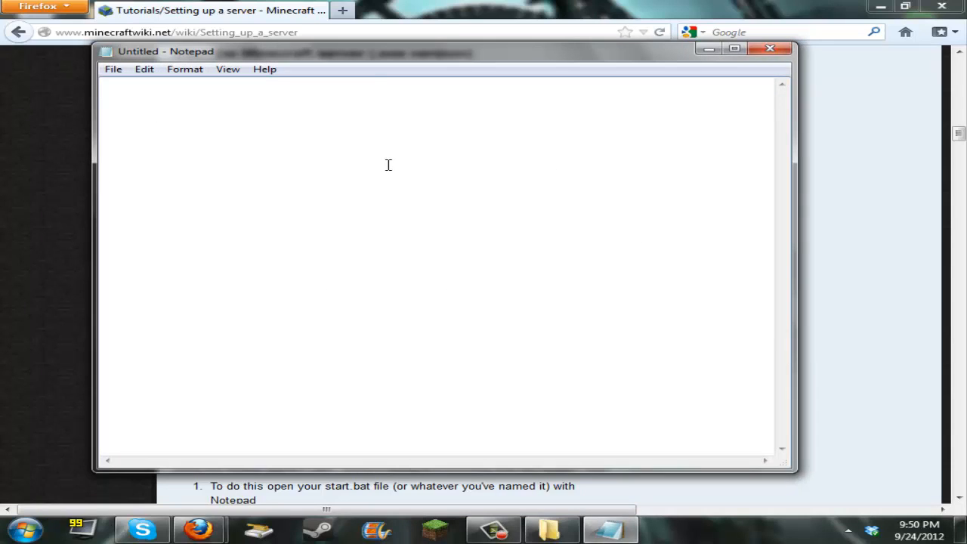
- Paste the copied server start command into the blank Notepad document as its only line
key(ctrl+v)
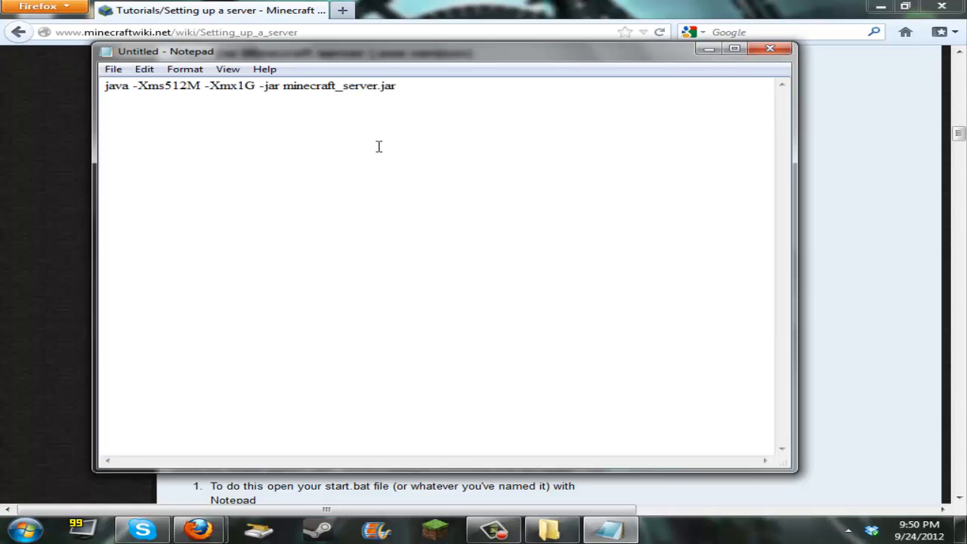
key(ctrl+z)
right_click(289, 88)
click(363, 158)
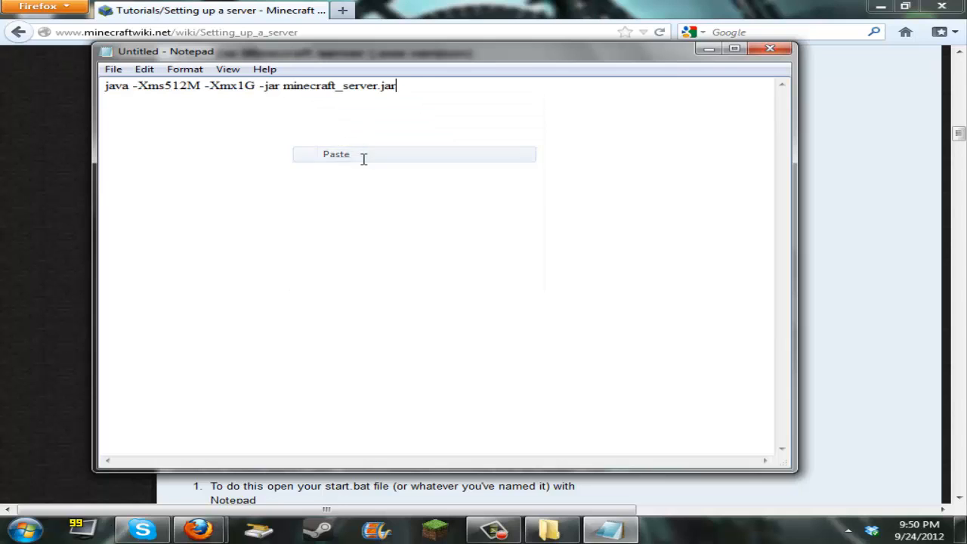
- Save the Notepad document as run.bat in the YOUTUBE folder on the desktop
click(113, 68)
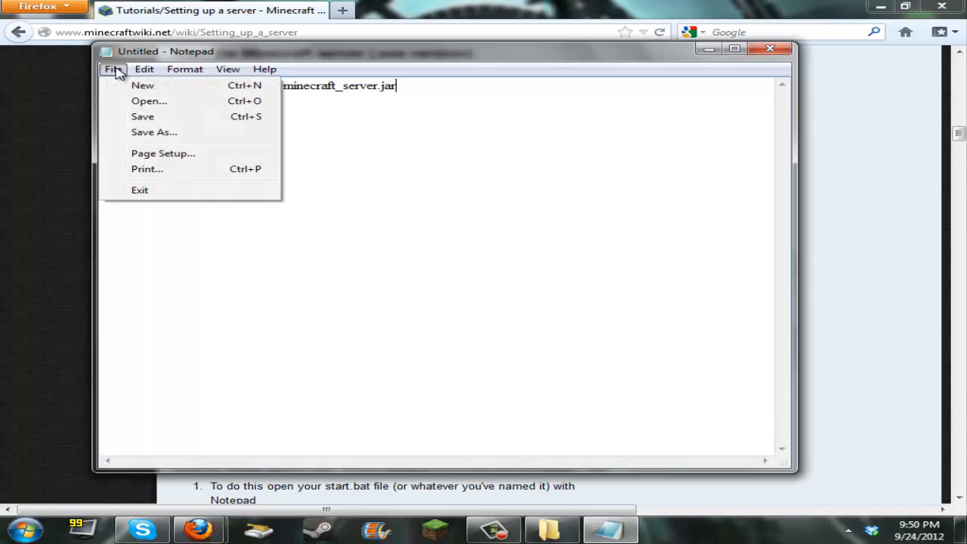
click(136, 131)
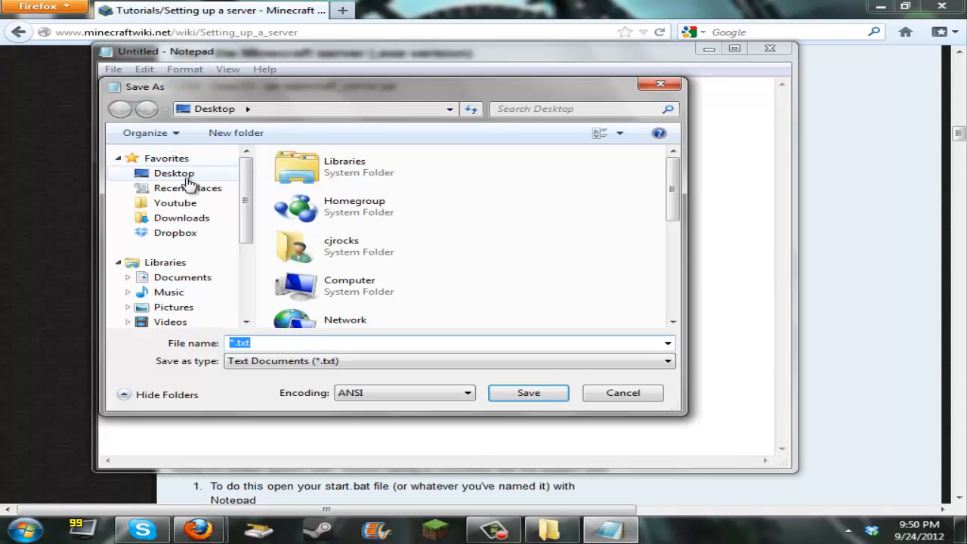
click(187, 177)
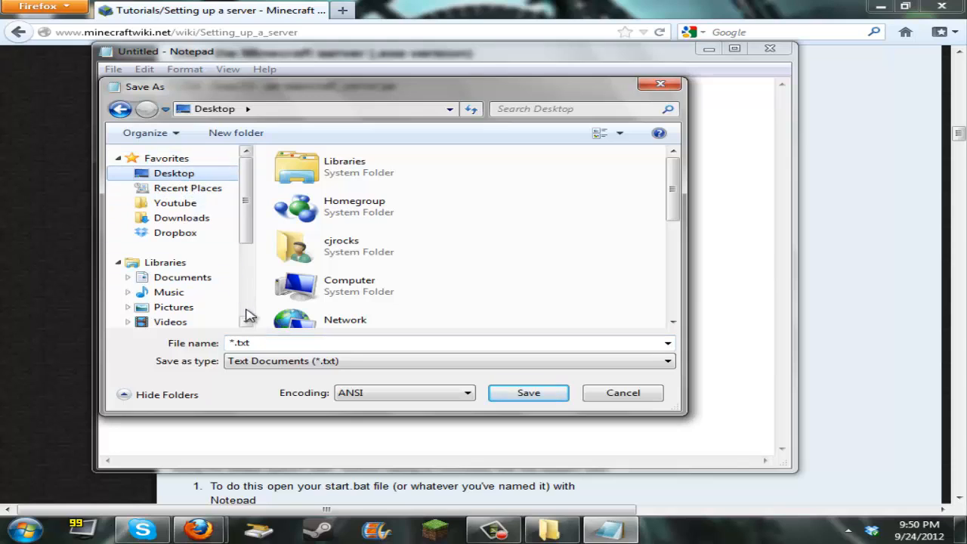
click(255, 340)
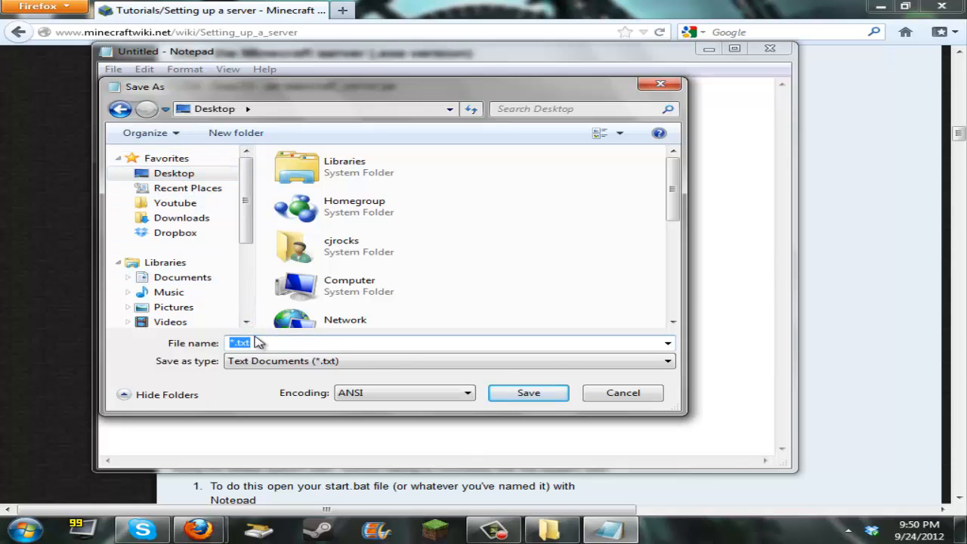
drag(673, 190, 672, 281)
click(361, 306)
click(298, 345)
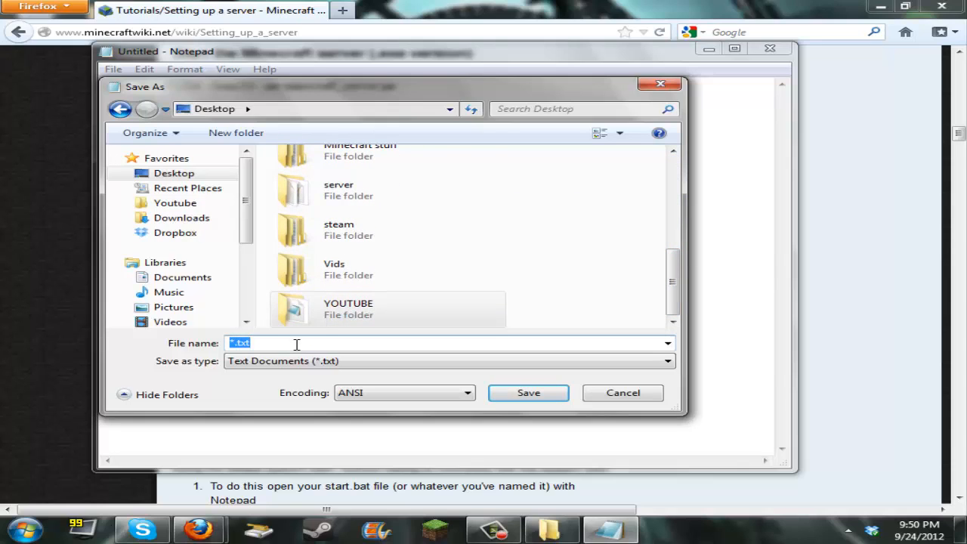
click(360, 325)
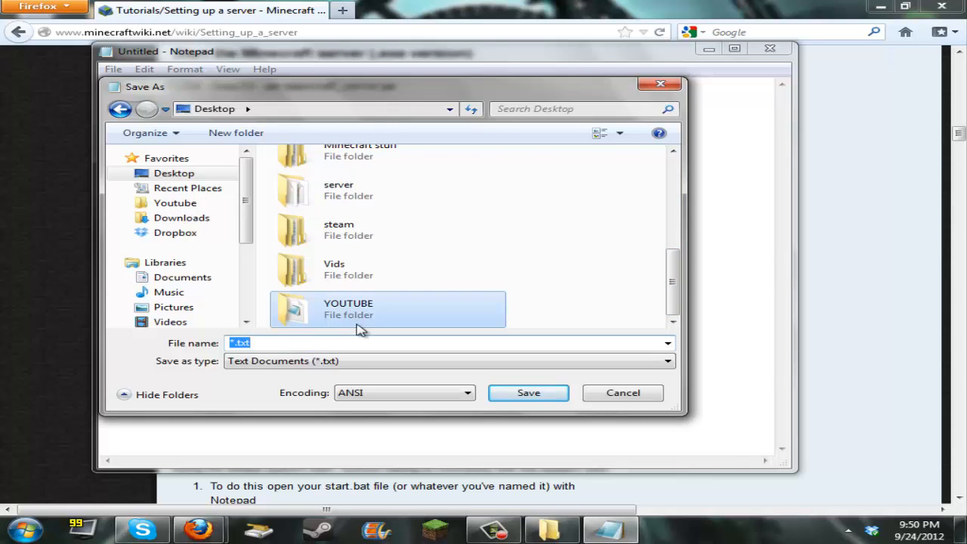
double_click(360, 325)
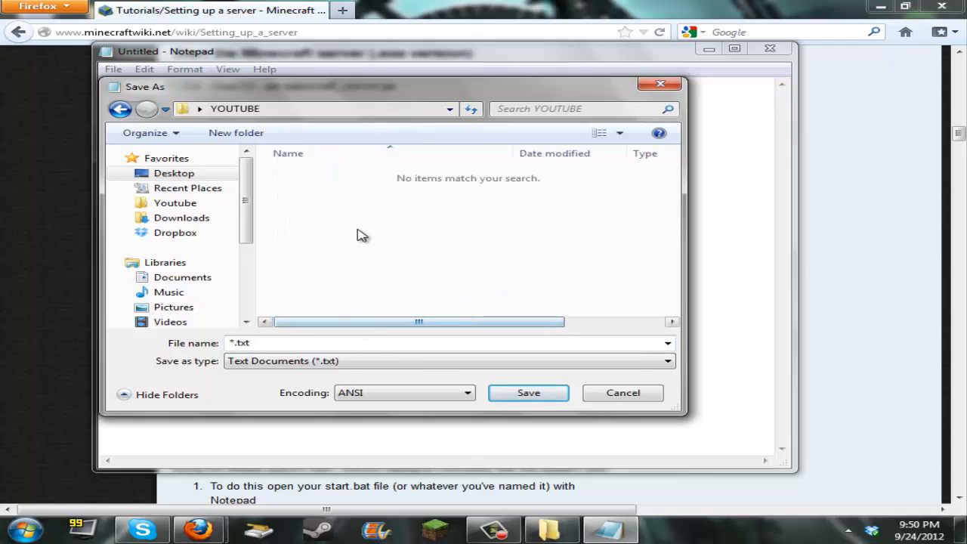
click(300, 341)
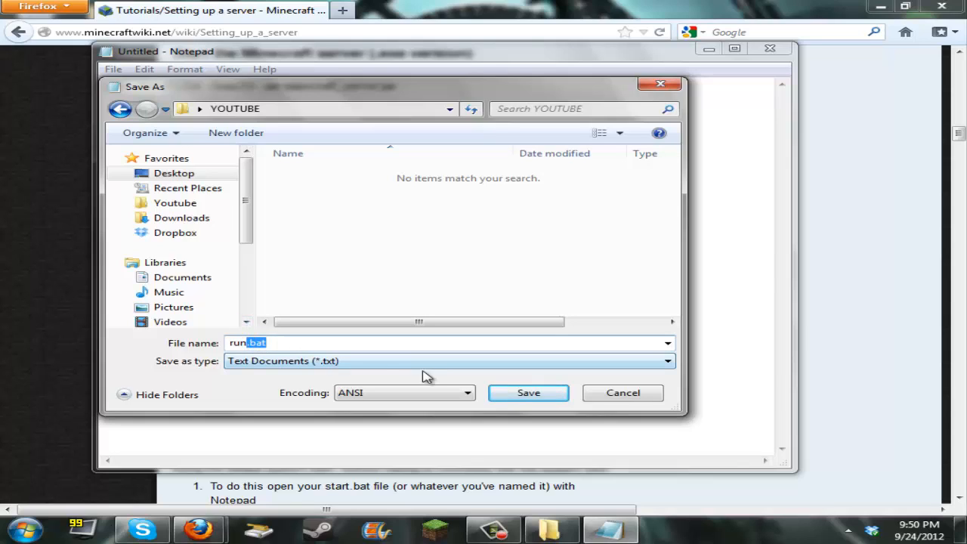
click(526, 399)
- Close Notepad and start the server by launching the run batch file in the YOUTUBE folder
drag(402, 87, 126, 89)
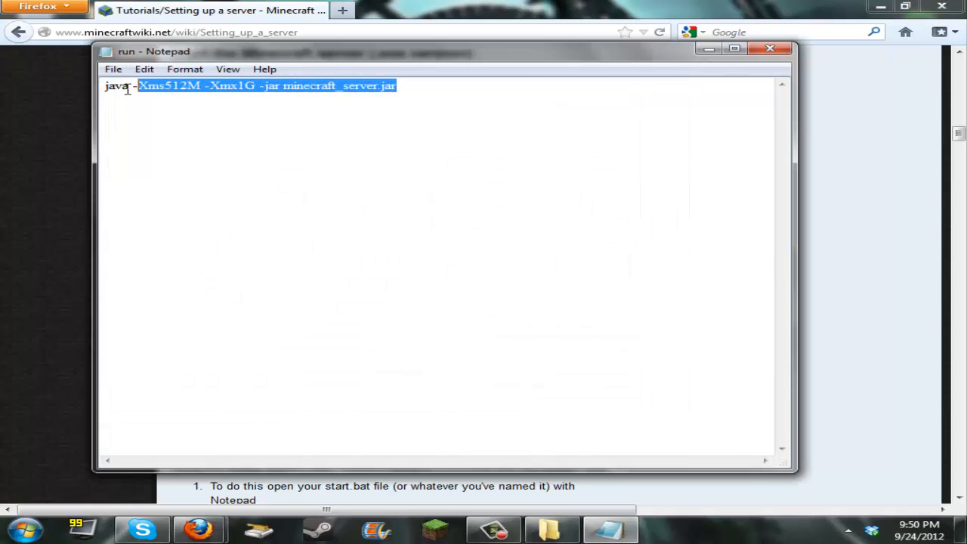
click(784, 53)
key(super+d)
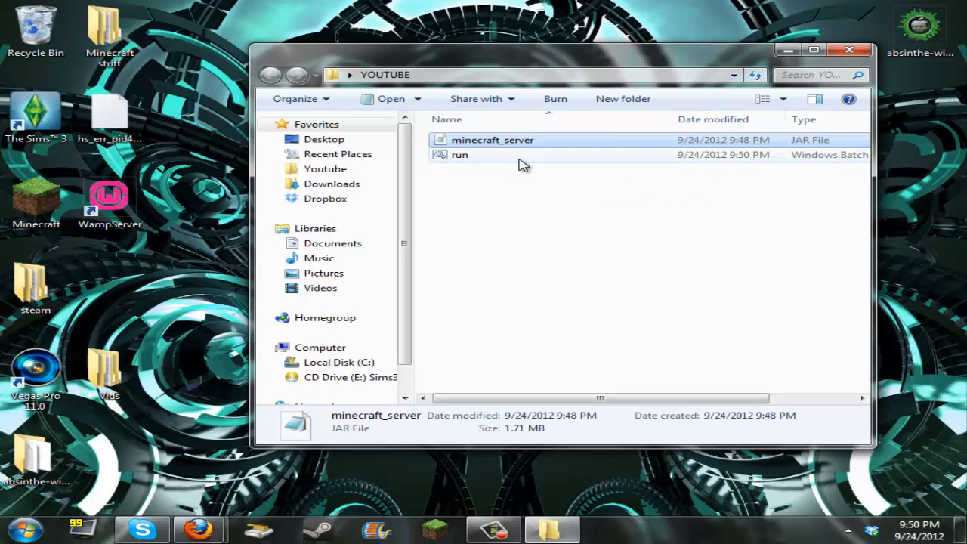
double_click(519, 160)
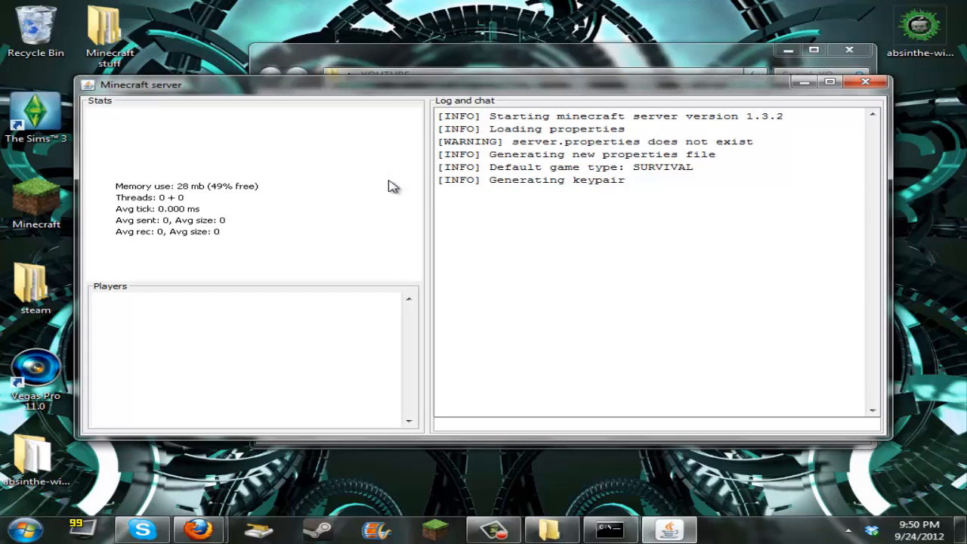
- Minimize the Minecraft server and console windows to look over the generated files in the YOUTUBE folder
click(805, 83)
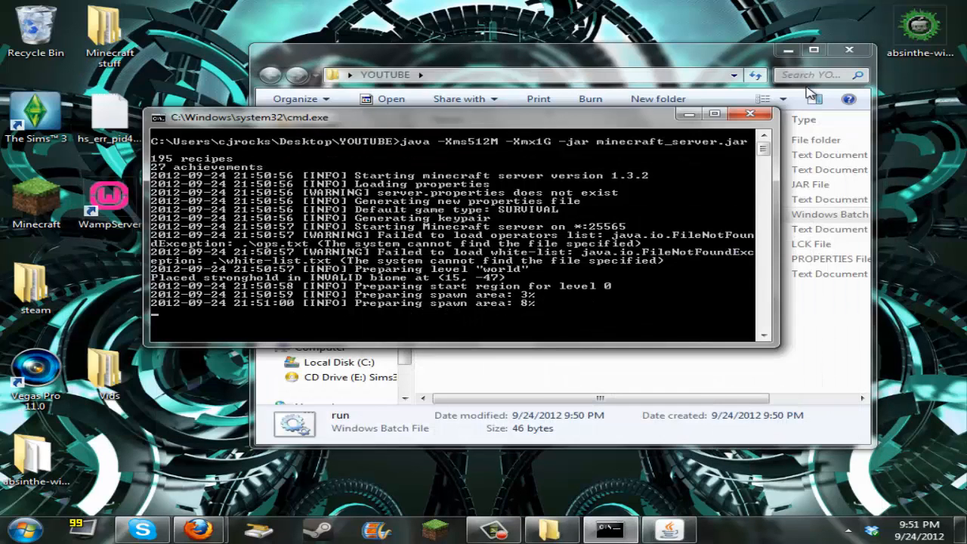
click(688, 115)
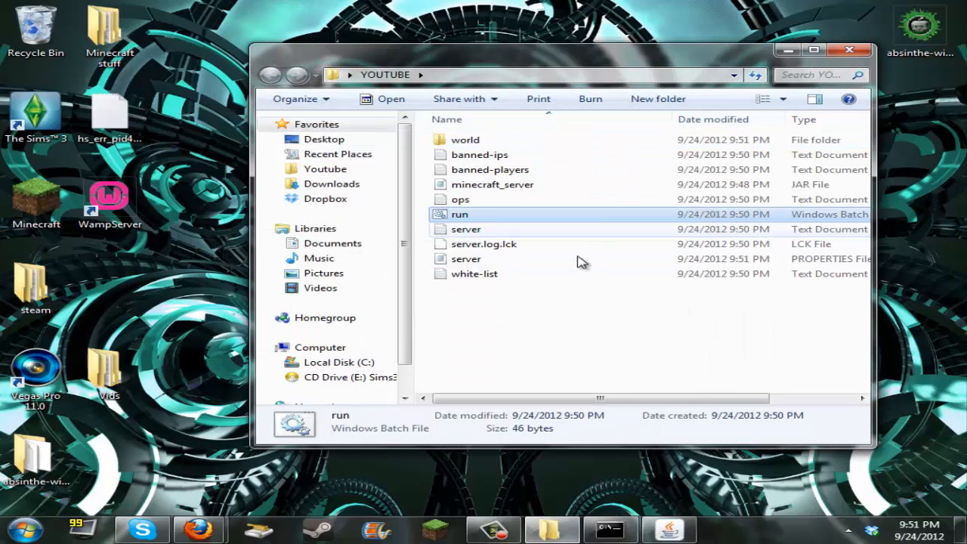
mouse_move(552, 317)
mouse_down()
mouse_move(561, 142)
mouse_move(545, 300)
mouse_up()
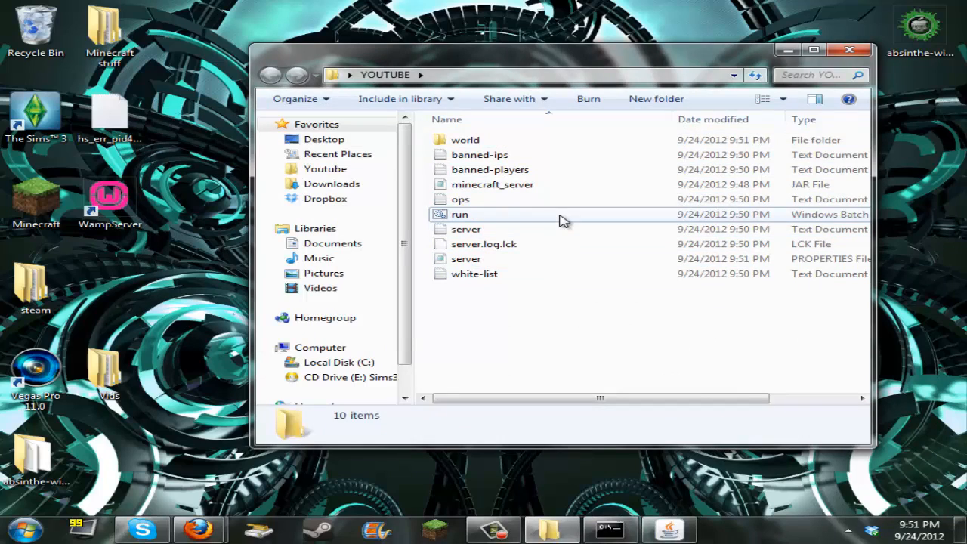
click(478, 216)
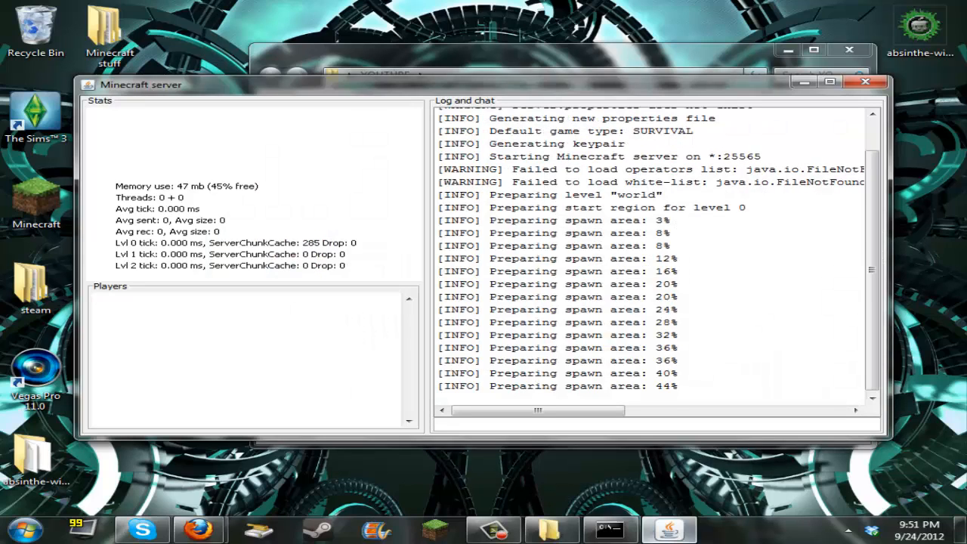
- Shut down the Minecraft server with the stop command and close its server and console windows
click(626, 424)
text(sto)
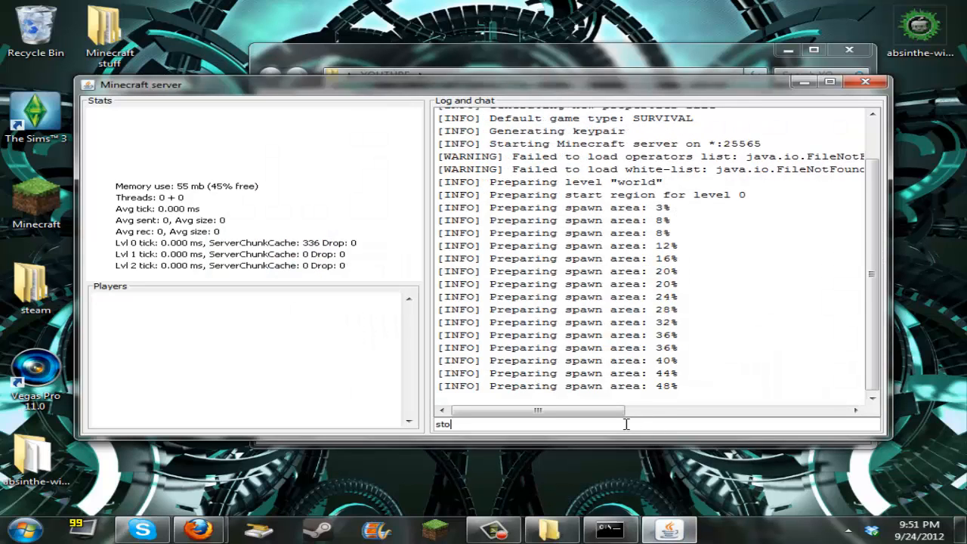
text(p)
key(Return)
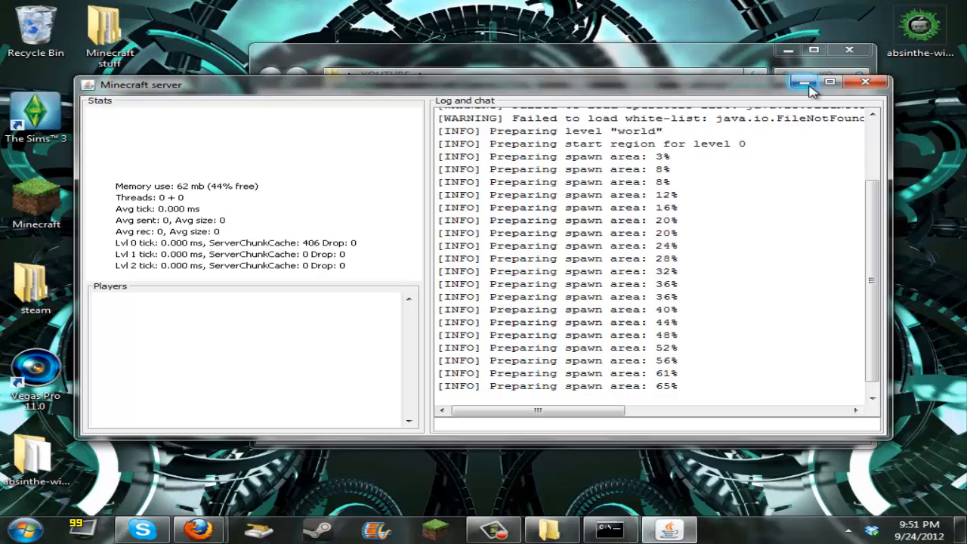
click(864, 81)
click(609, 530)
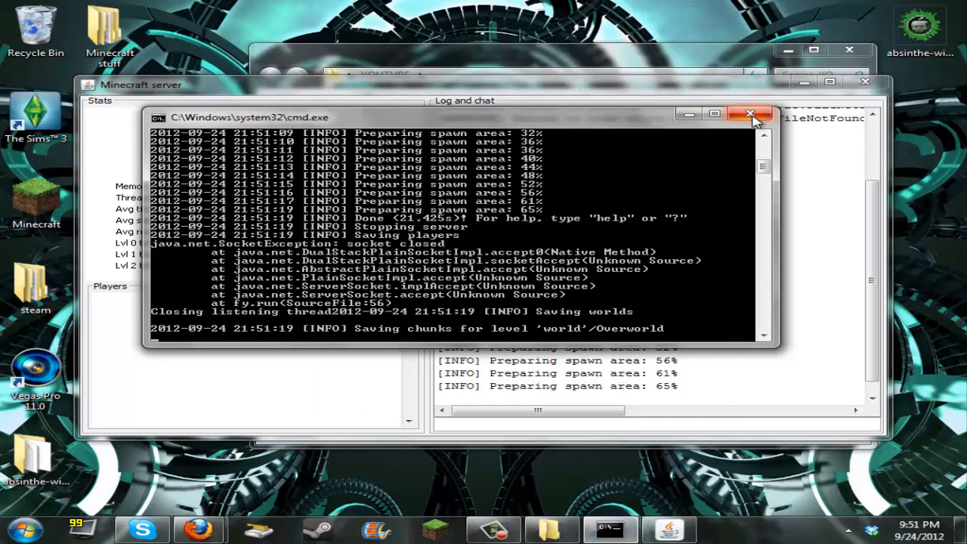
click(750, 116)
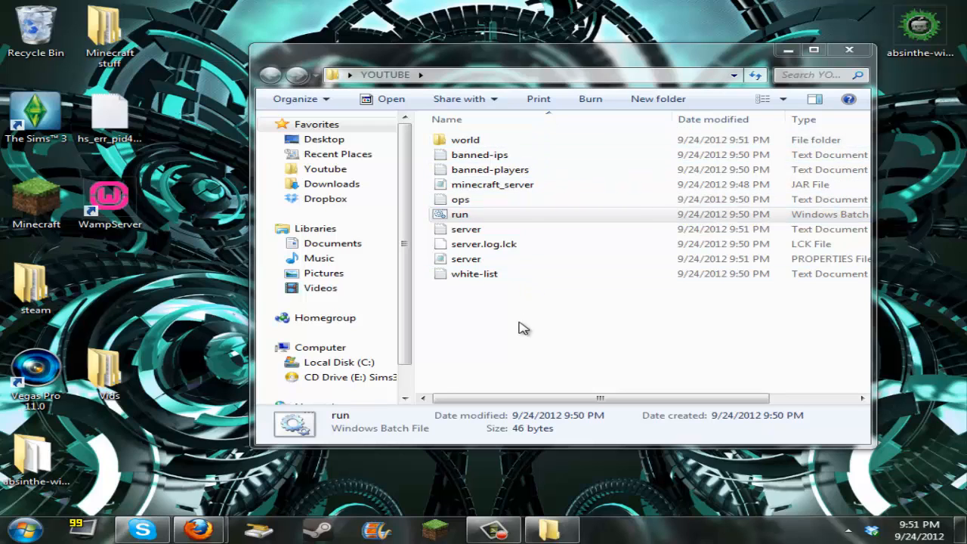
- Switch to the Firefox window with the wiki article and load bukkit.org
click(527, 344)
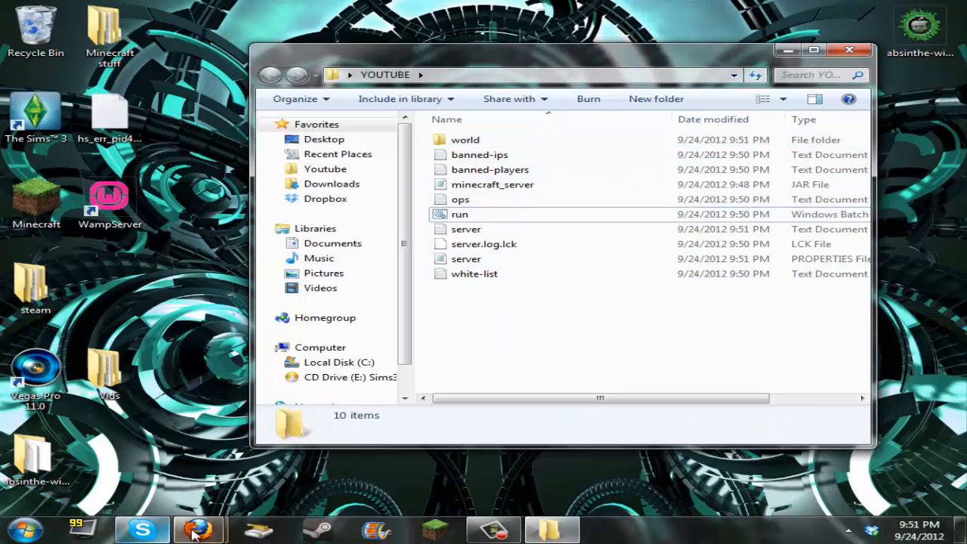
mouse_move(198, 530)
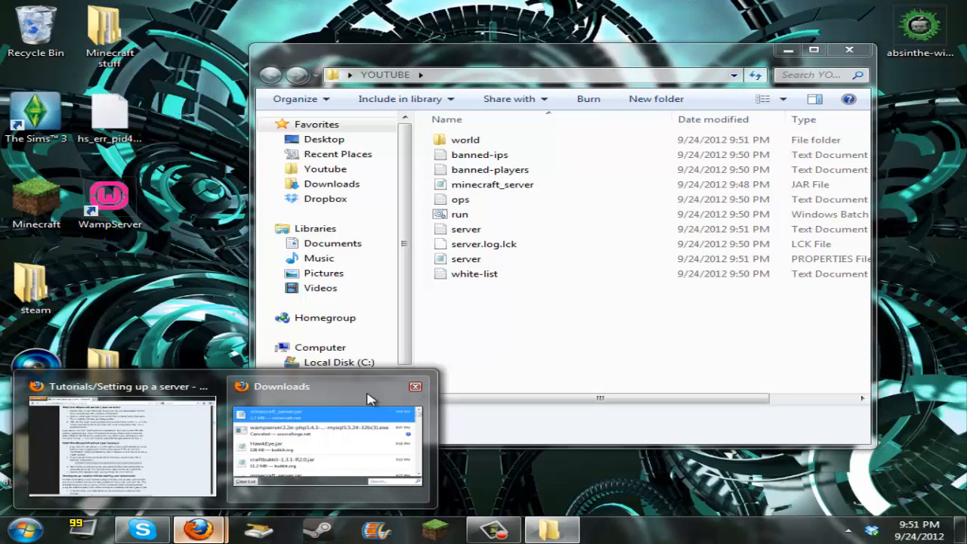
click(189, 419)
click(304, 32)
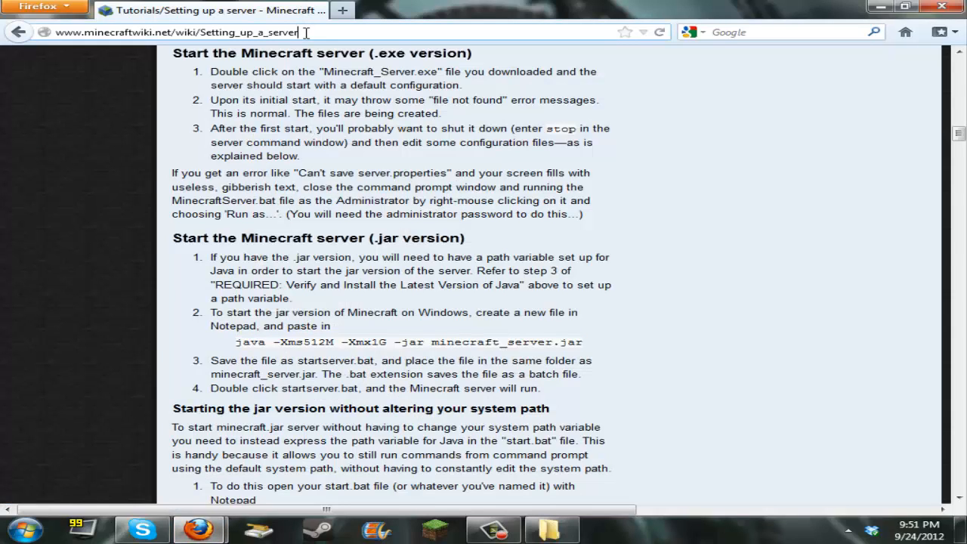
text(bukkit.org)
key(Return)
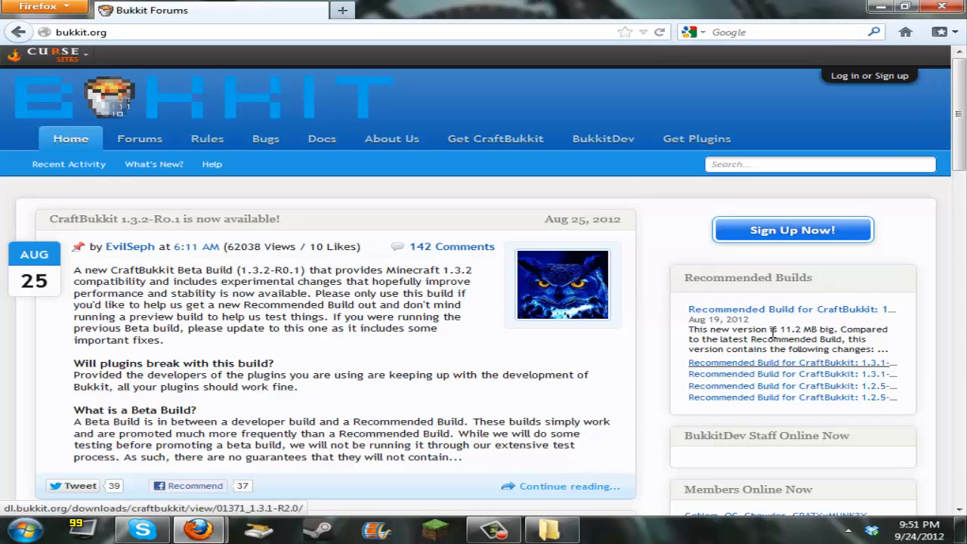
- Open the CraftBukkit 1.3.1-R2.0 recommended build page and download craftbukkit-1.3.1-R2.0.jar
click(880, 368)
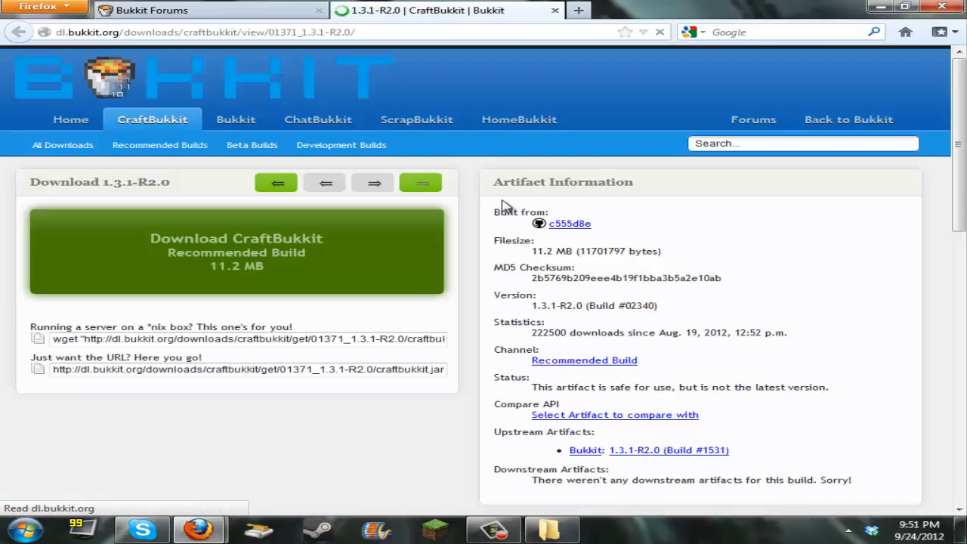
click(230, 264)
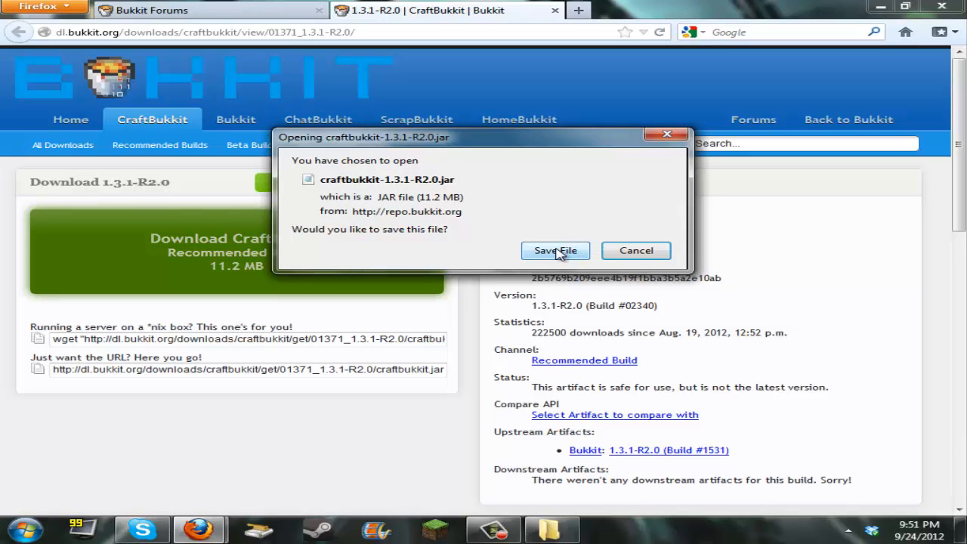
click(556, 251)
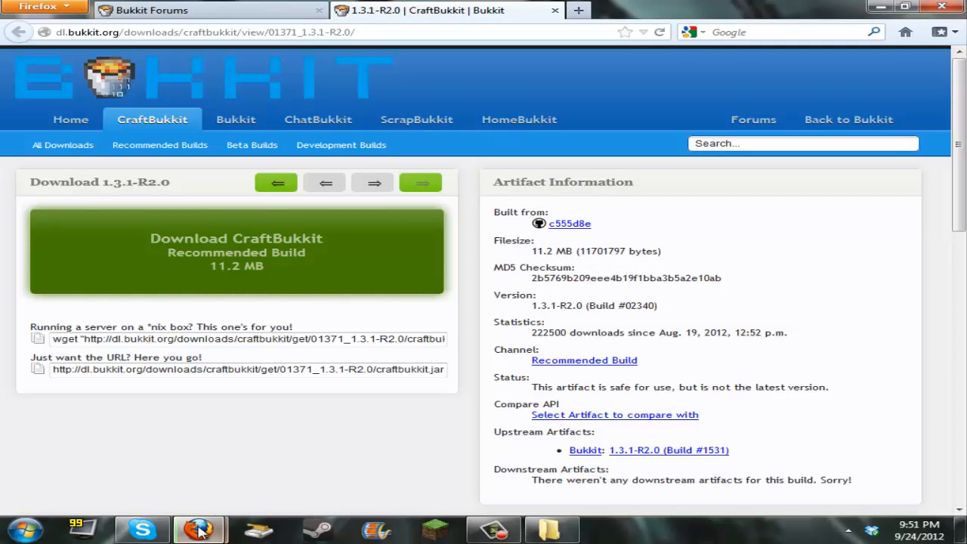
- Check the progress of the craftbukkit-1.3.1-R2.0.jar download in Firefox's Downloads window
mouse_move(199, 527)
click(256, 438)
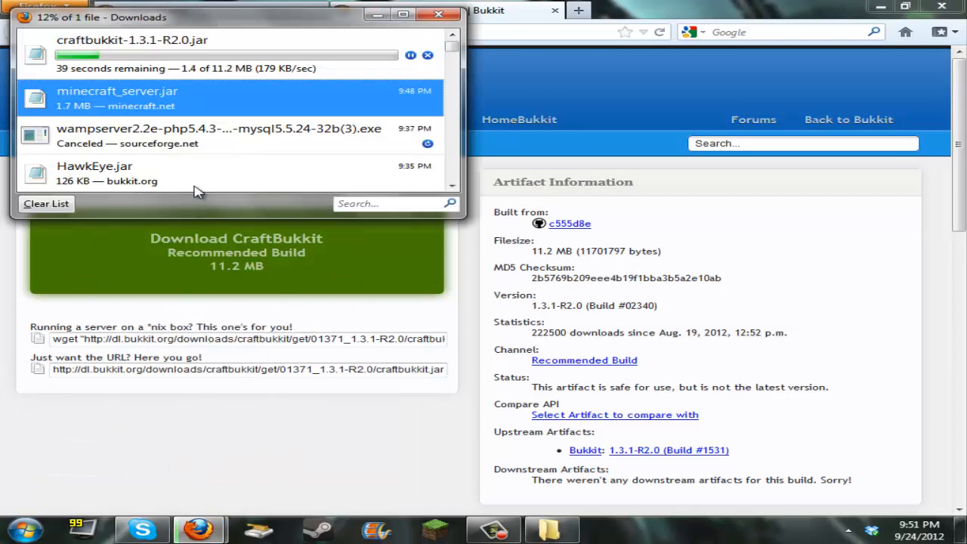
click(238, 464)
- Bring up the YOUTUBE folder and copy the minecraft_server JAR's file name to the clipboard, keeping the file's name as is
click(540, 529)
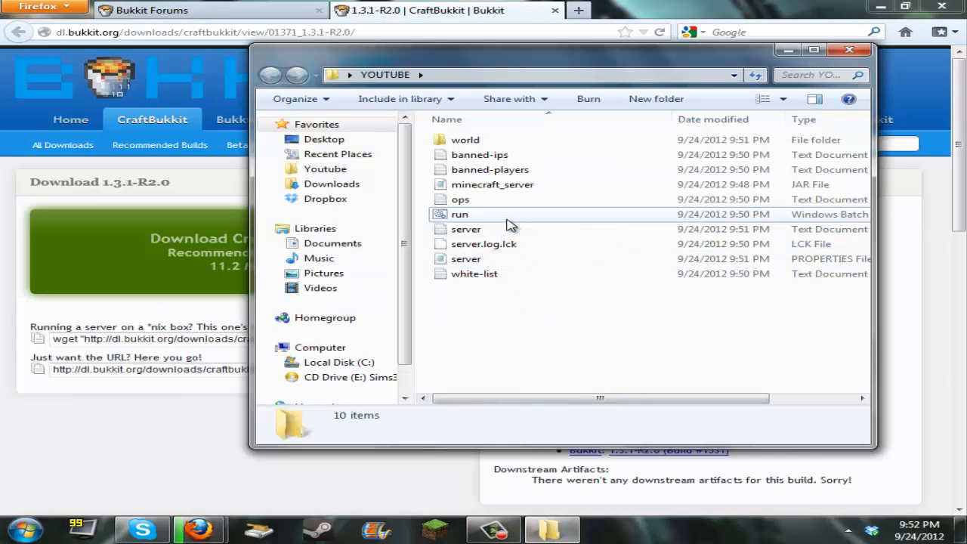
click(518, 184)
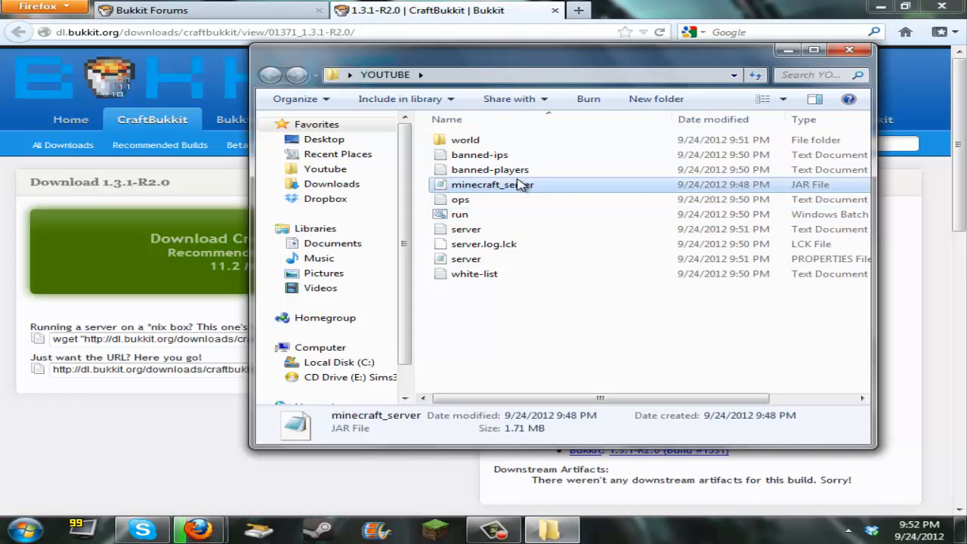
right_click(519, 186)
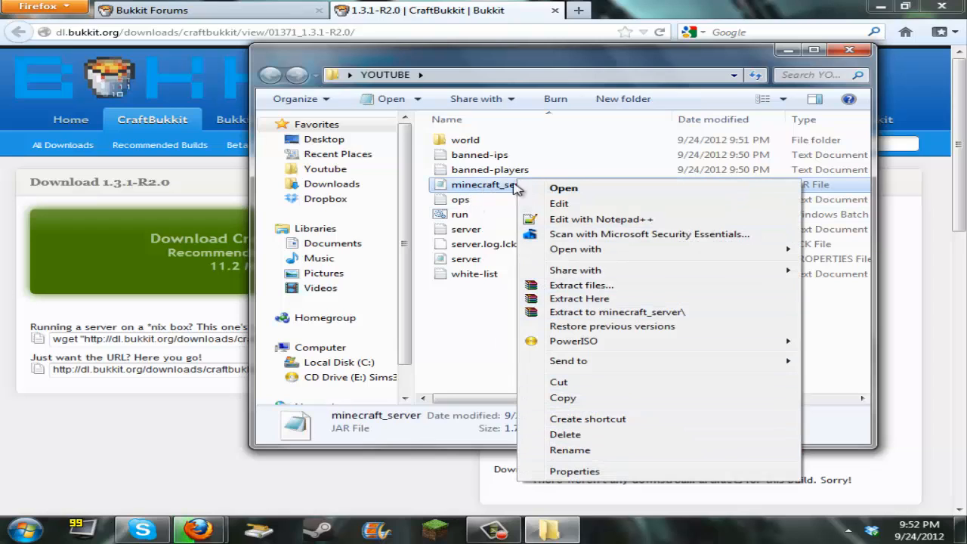
click(561, 451)
key(super+c)
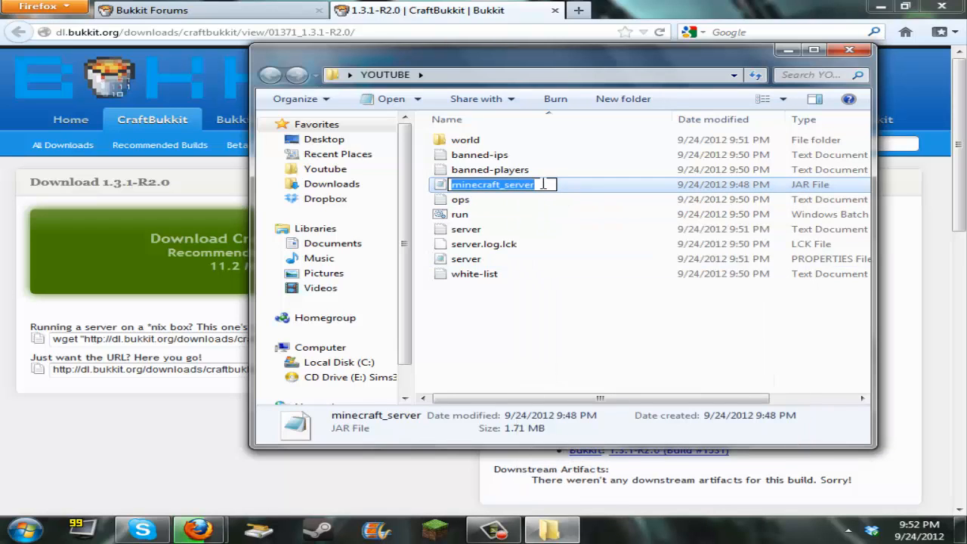
right_click(546, 190)
click(595, 234)
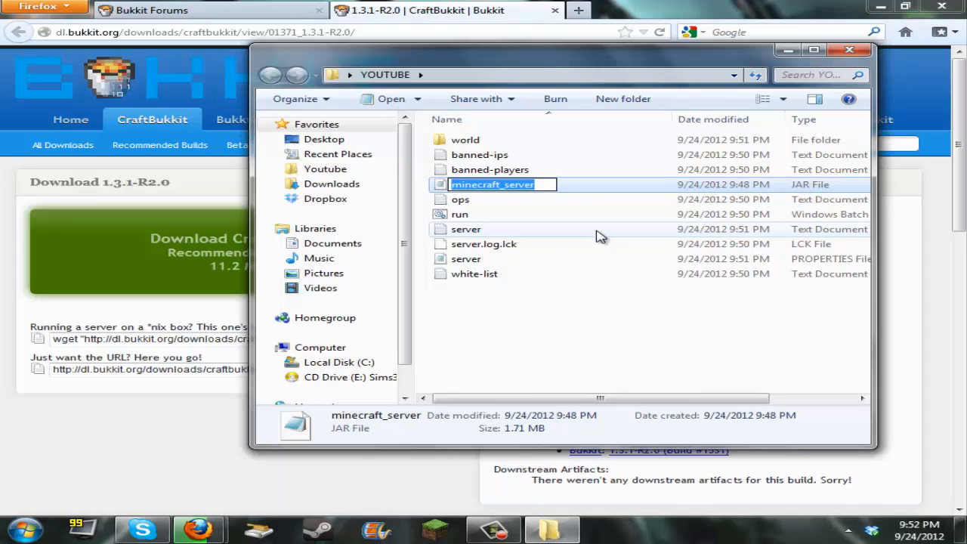
click(466, 372)
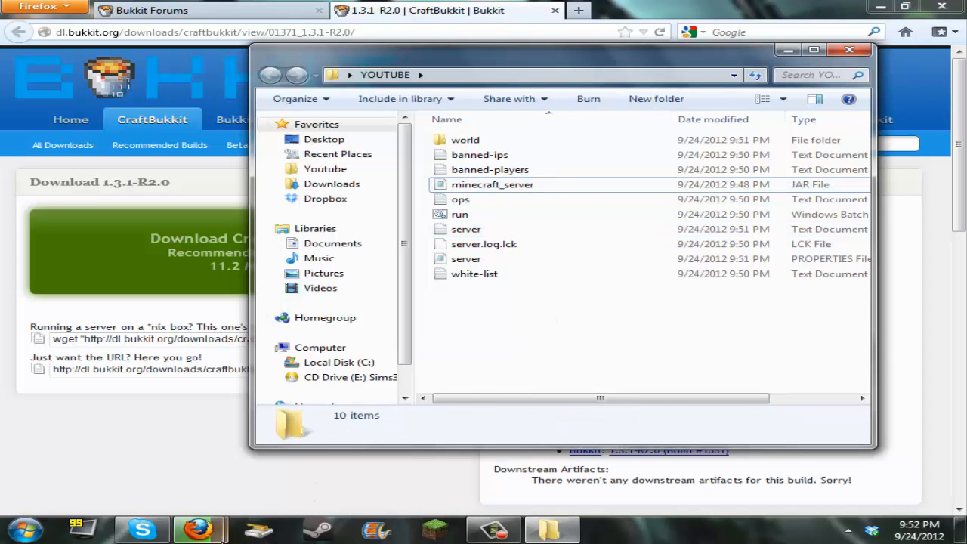
- Move the downloaded craftbukkit-1.3.1-R2.0.jar from Firefox's Downloads window into the YOUTUBE folder
mouse_move(198, 529)
click(329, 438)
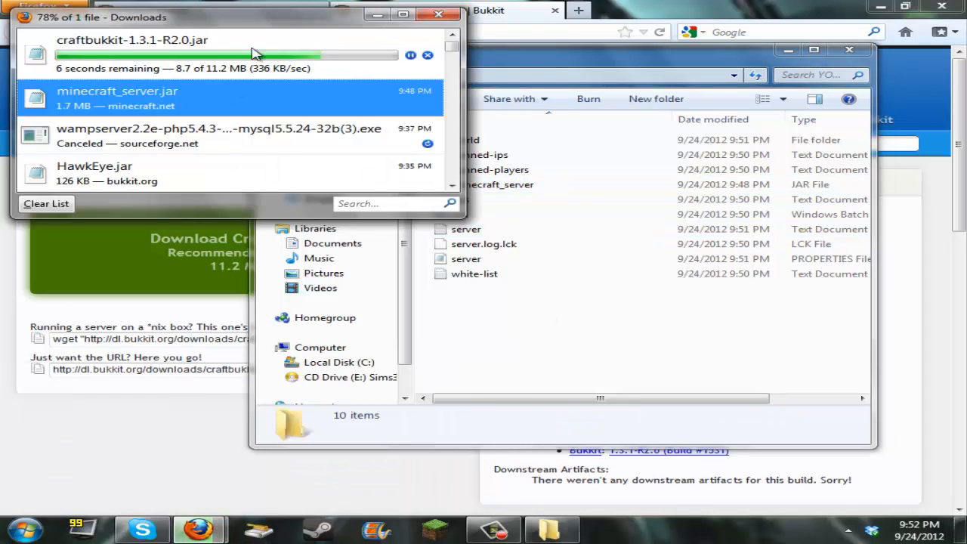
click(279, 50)
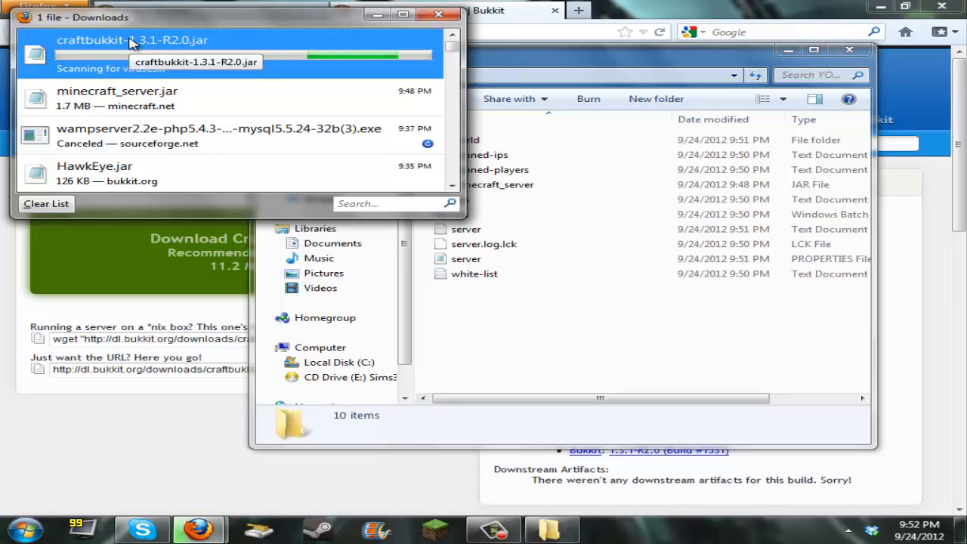
drag(130, 38, 552, 347)
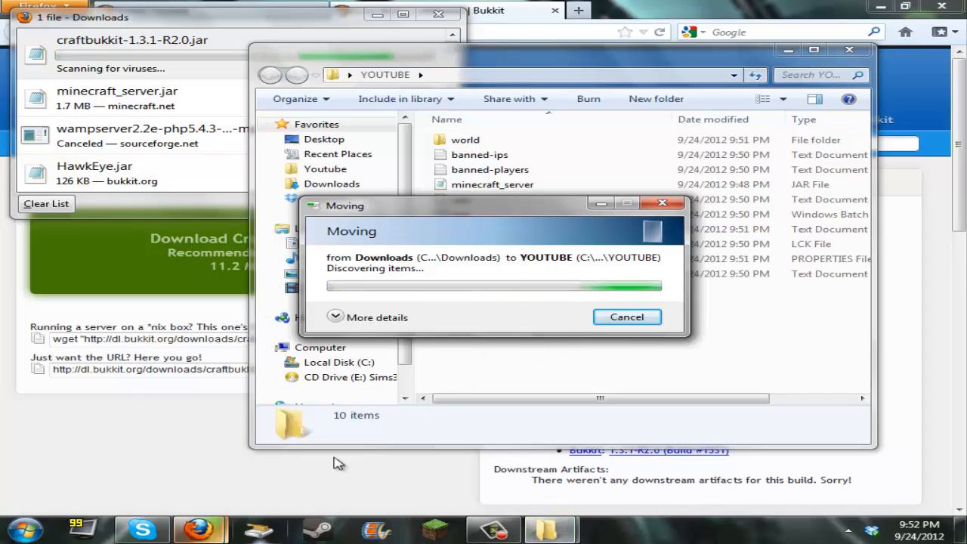
click(197, 529)
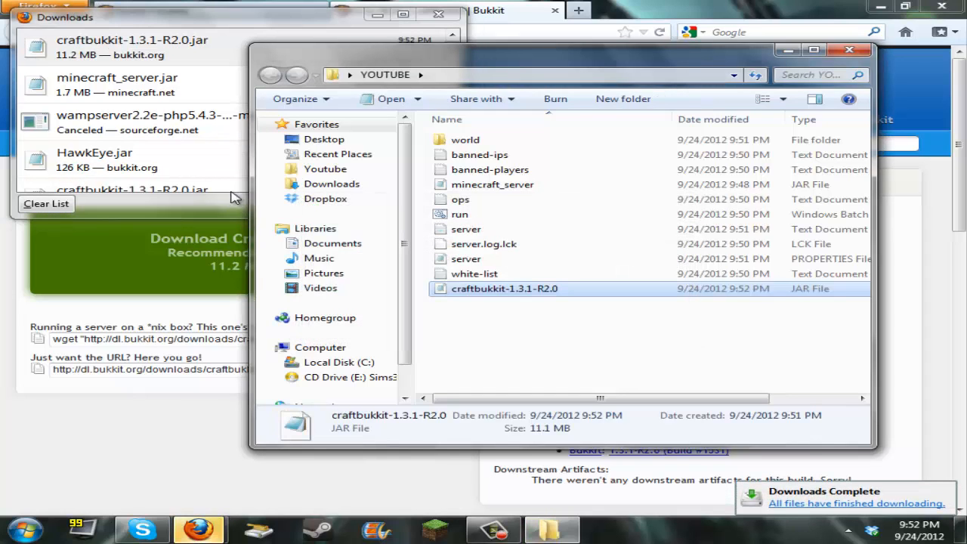
- Delete the original minecraft_server JAR file from the YOUTUBE folder
click(471, 186)
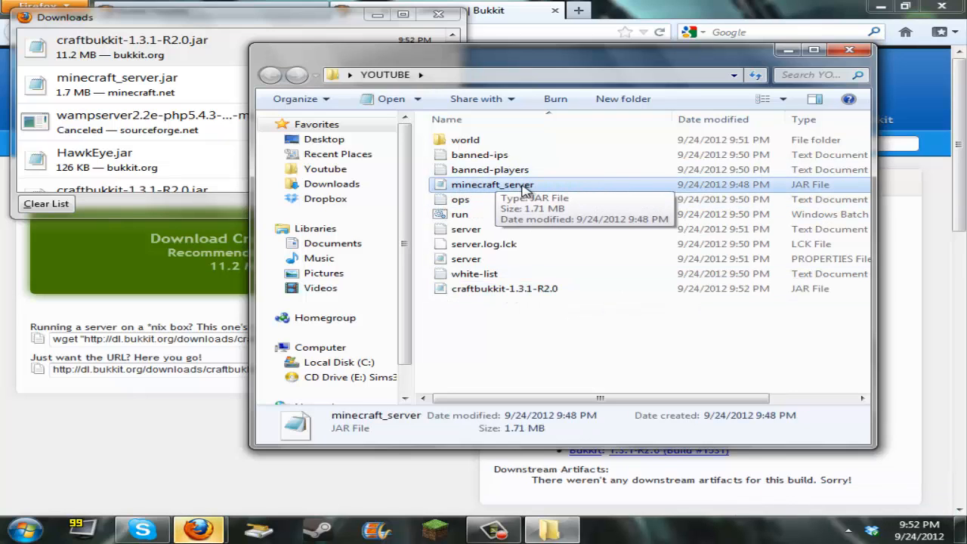
key(Delete)
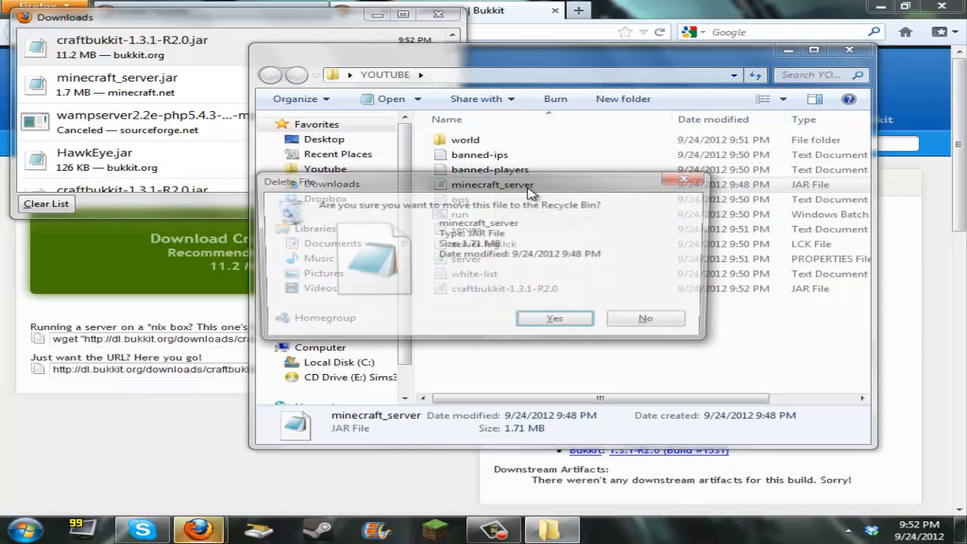
click(560, 325)
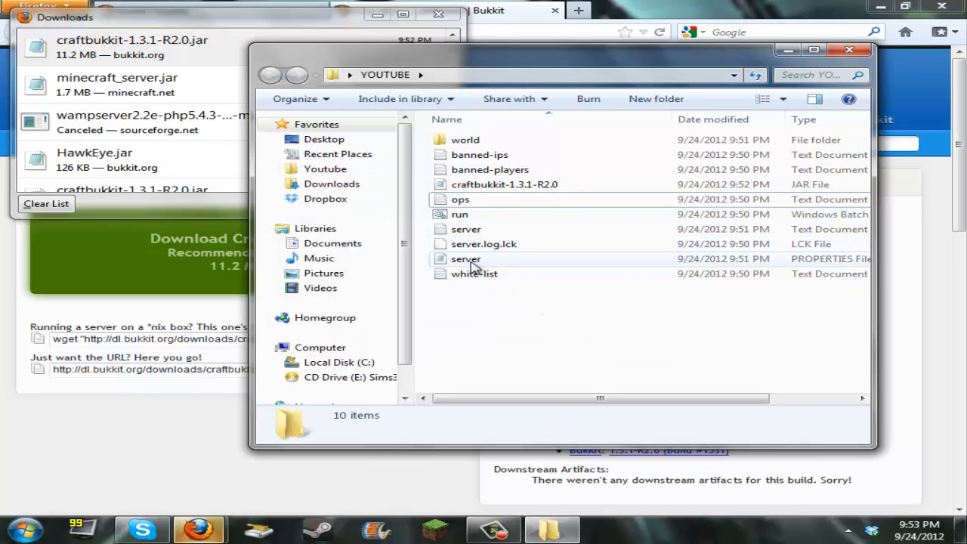
- Rename the craftbukkit-1.3.1-R2.0 JAR file as minecraft_server by pasting the copied name
click(478, 188)
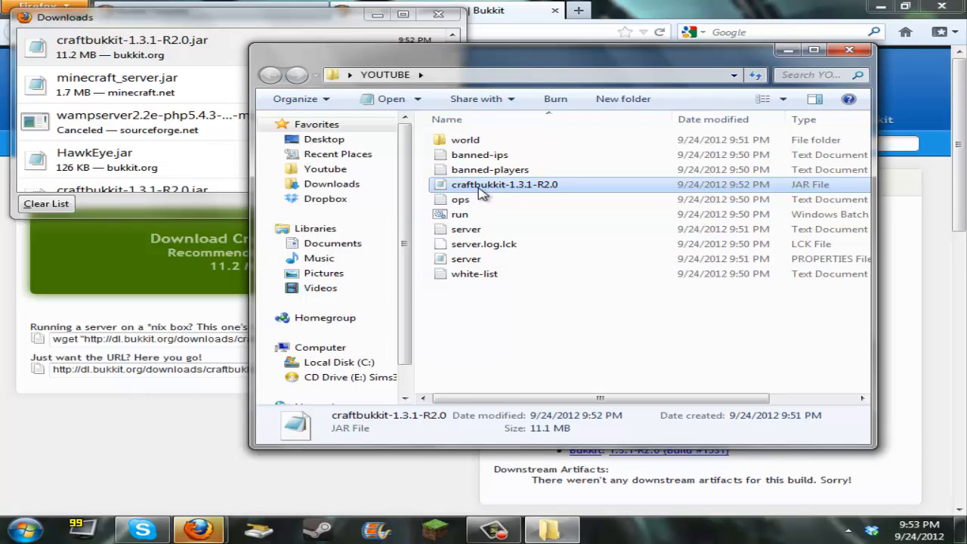
right_click(558, 188)
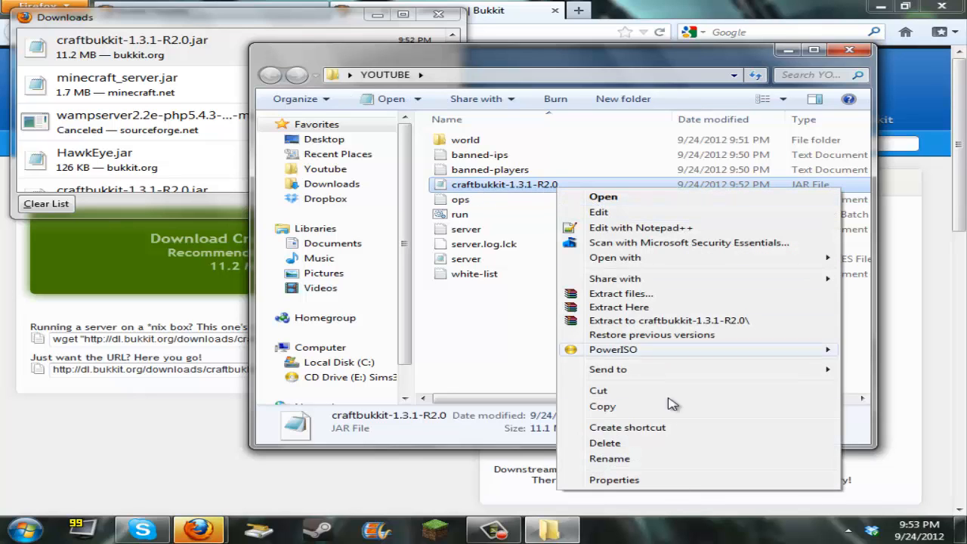
click(612, 458)
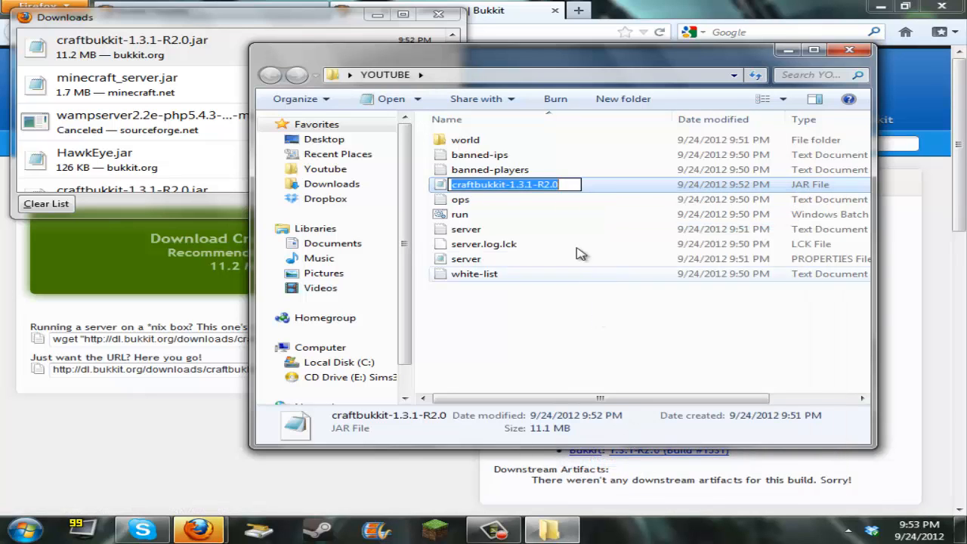
right_click(575, 188)
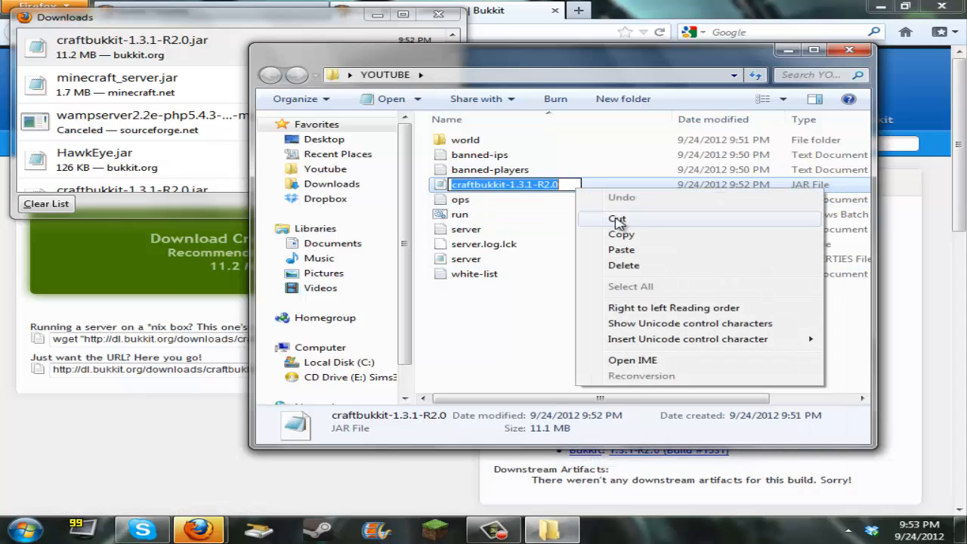
click(653, 249)
mouse_move(534, 184)
mouse_down()
mouse_move(466, 189)
mouse_move(536, 190)
mouse_up()
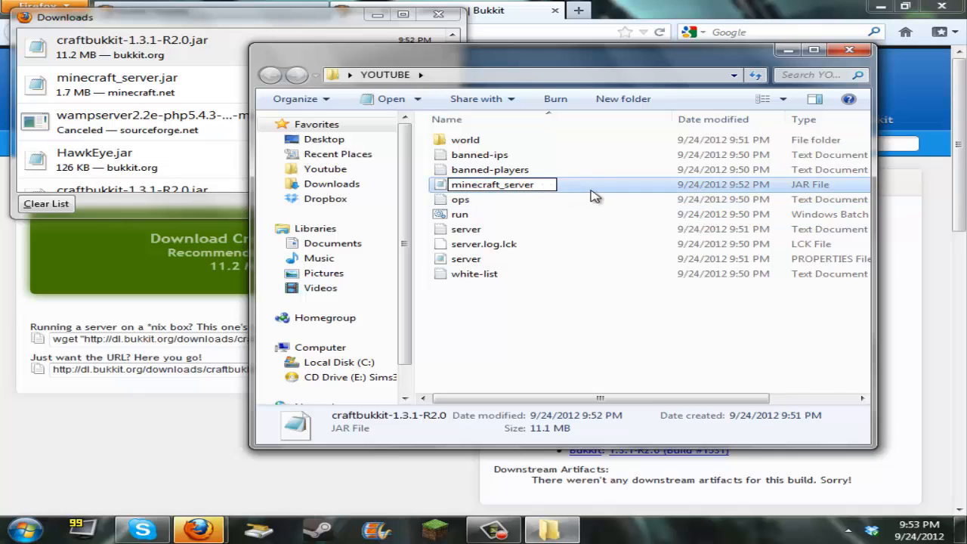
click(592, 348)
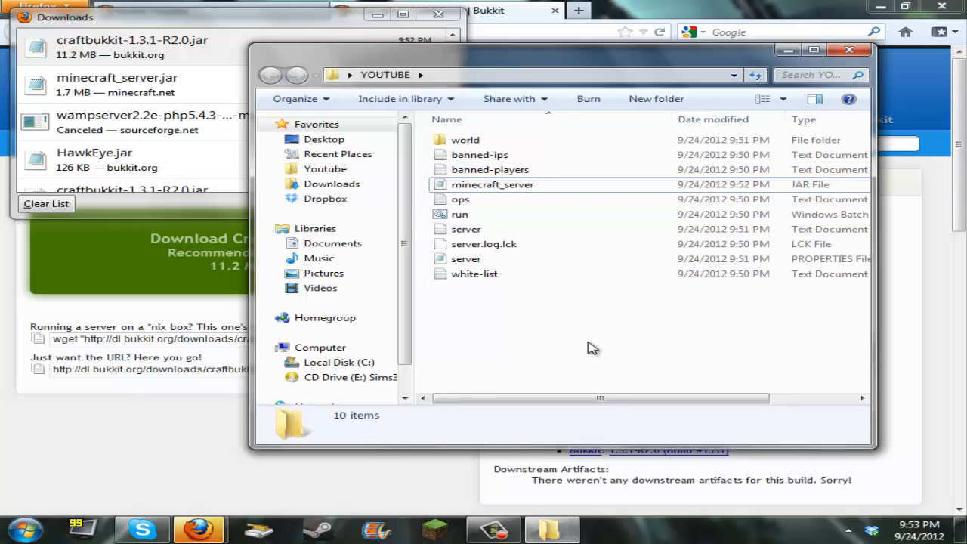
- Start the Bukkit server with the run batch file and look into the plugins folder while it loads
double_click(465, 216)
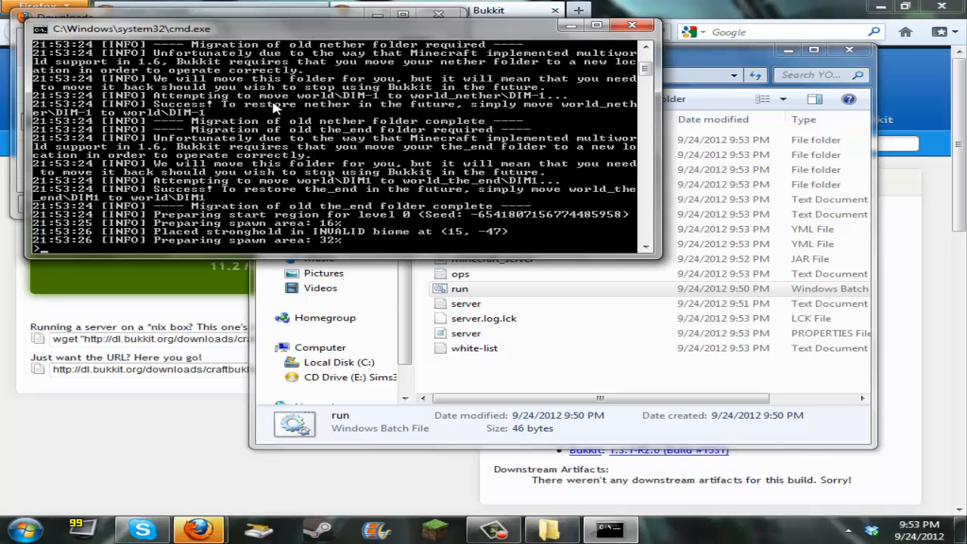
click(571, 26)
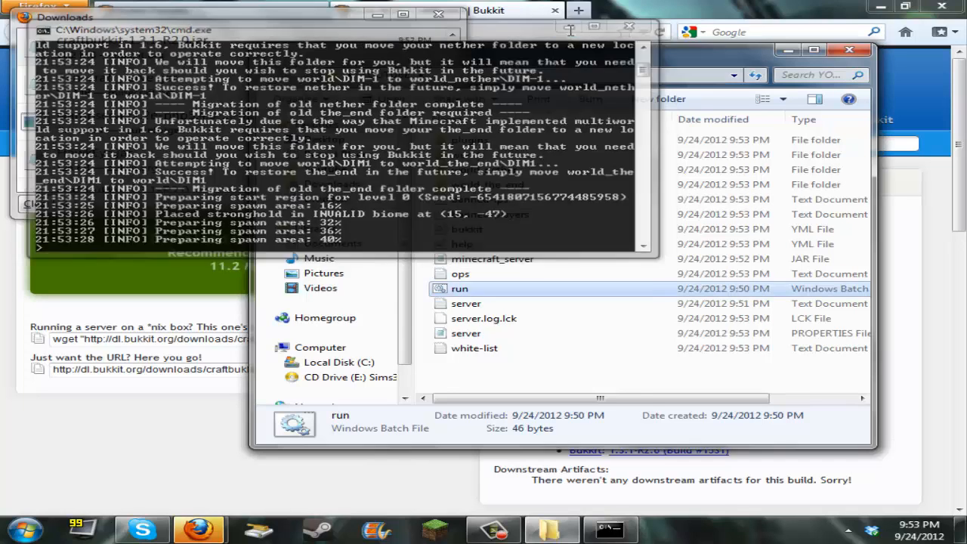
double_click(458, 140)
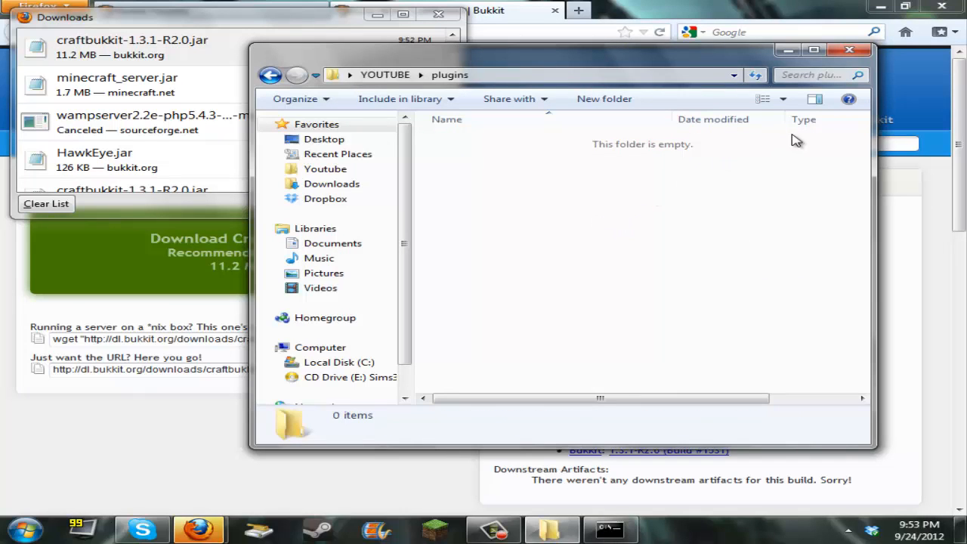
drag(707, 170, 438, 302)
click(788, 50)
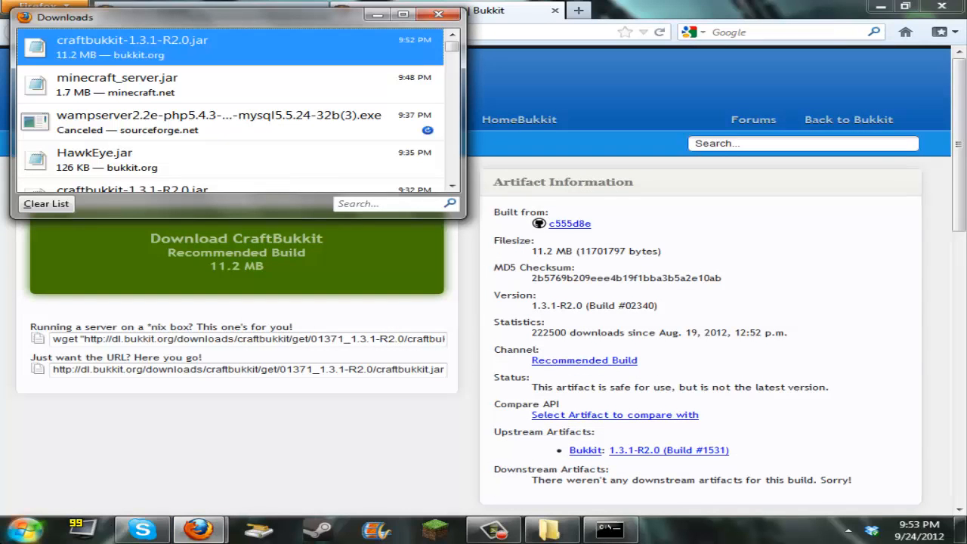
- Try to copy the downloaded worldguard-5.5.3.zip and worldedit-5.4.2.zip into the plugins folder
scroll(201, 101, down, 6)
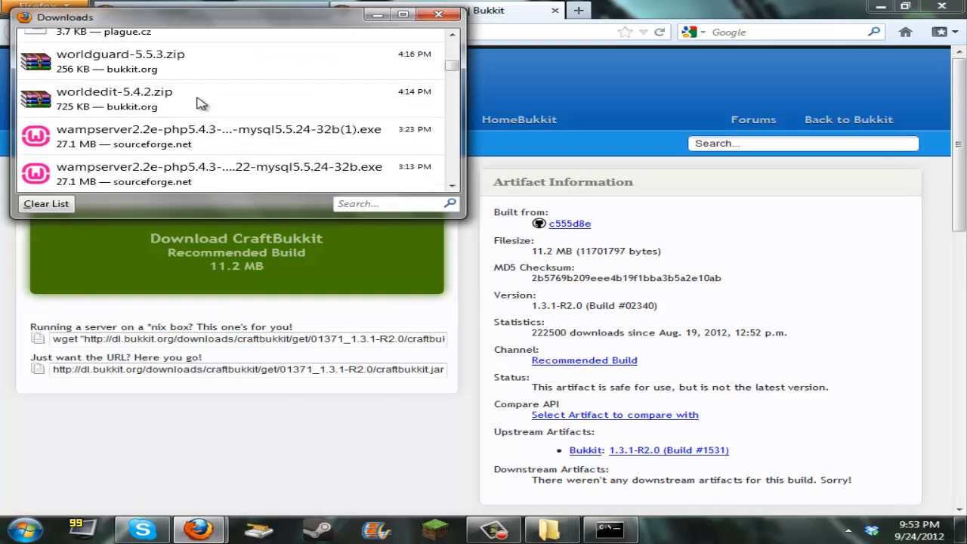
click(164, 64)
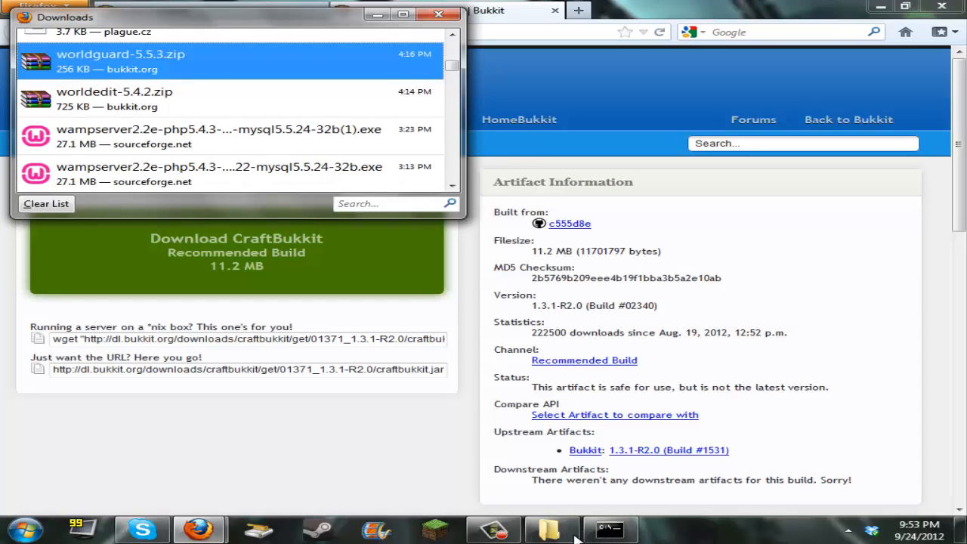
right_click(358, 71)
click(185, 112)
click(193, 106)
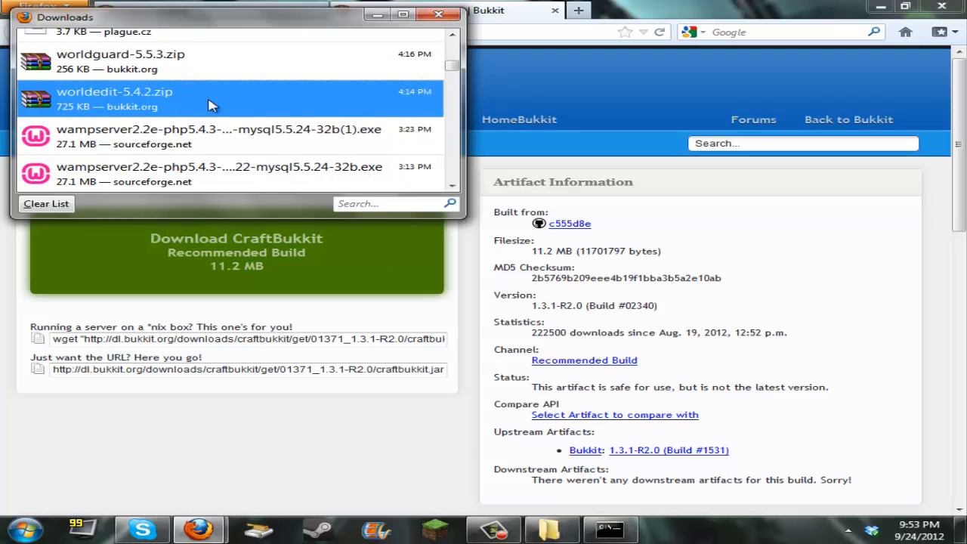
right_click(317, 101)
click(364, 140)
click(550, 530)
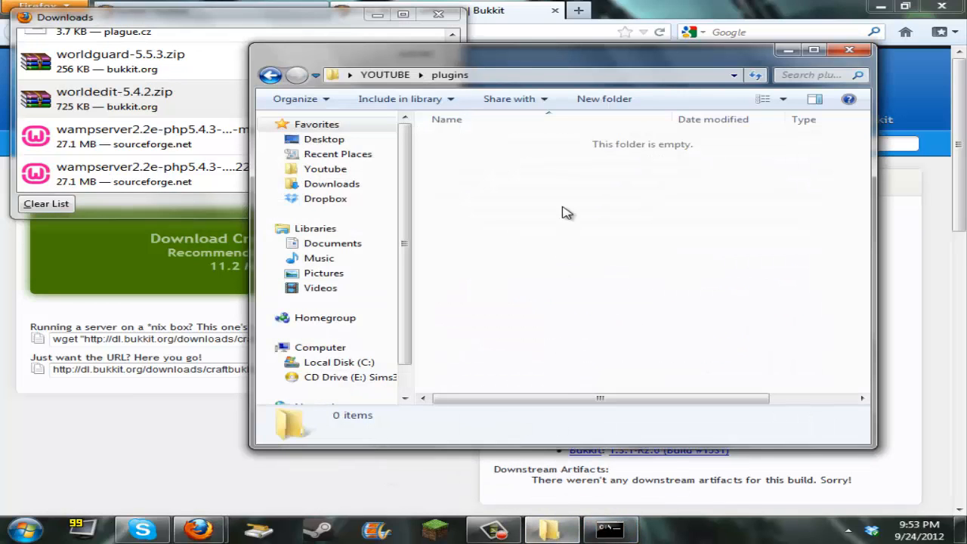
right_click(562, 209)
mouse_move(613, 268)
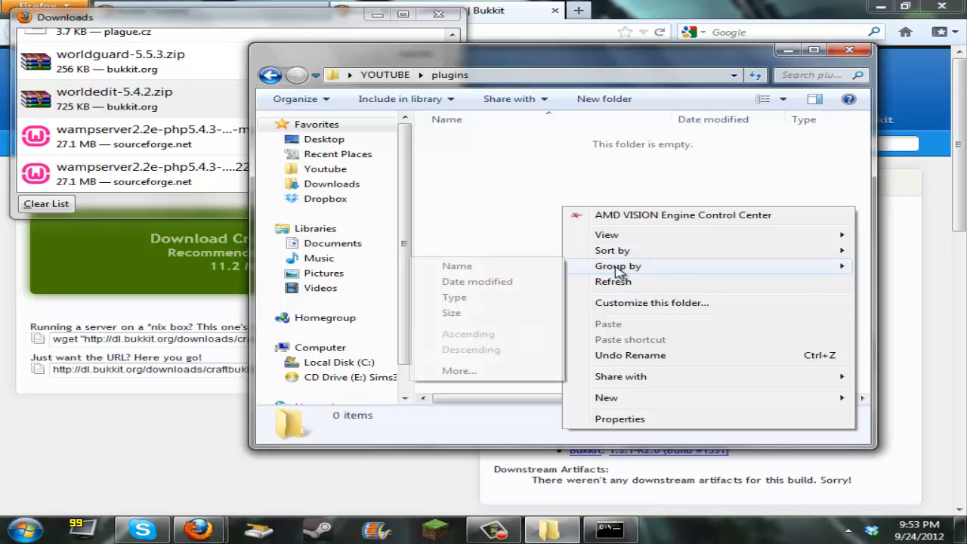
click(453, 303)
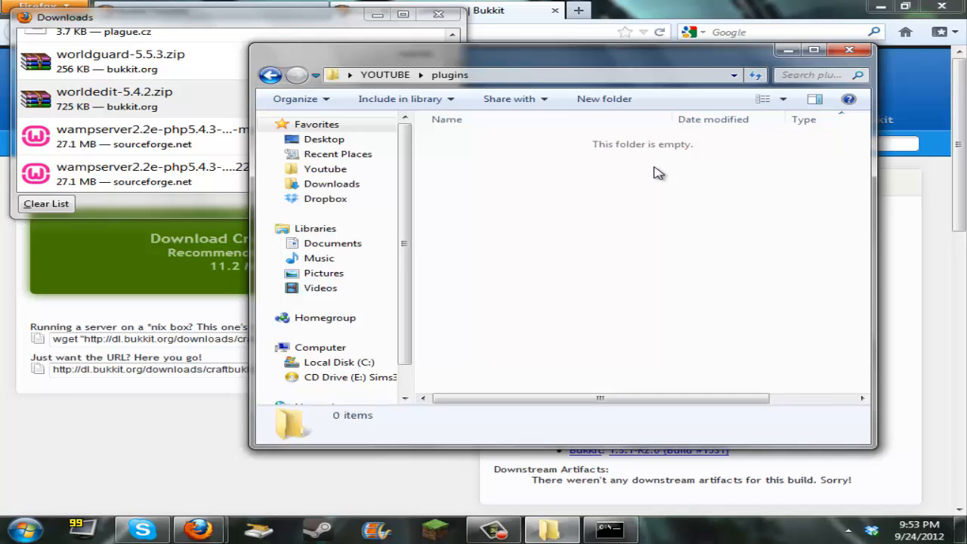
- Close the plugins folder and Downloads windows and minimize Firefox
click(849, 49)
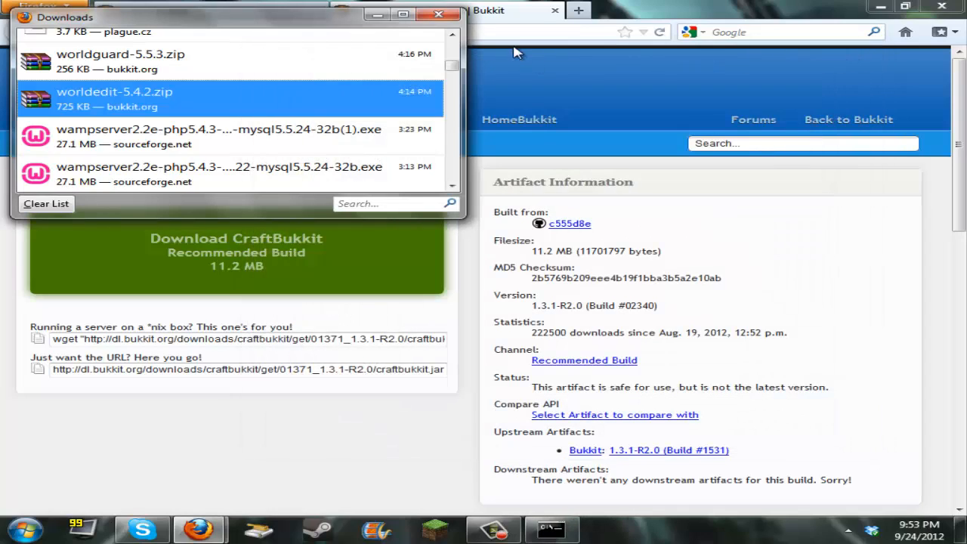
click(438, 15)
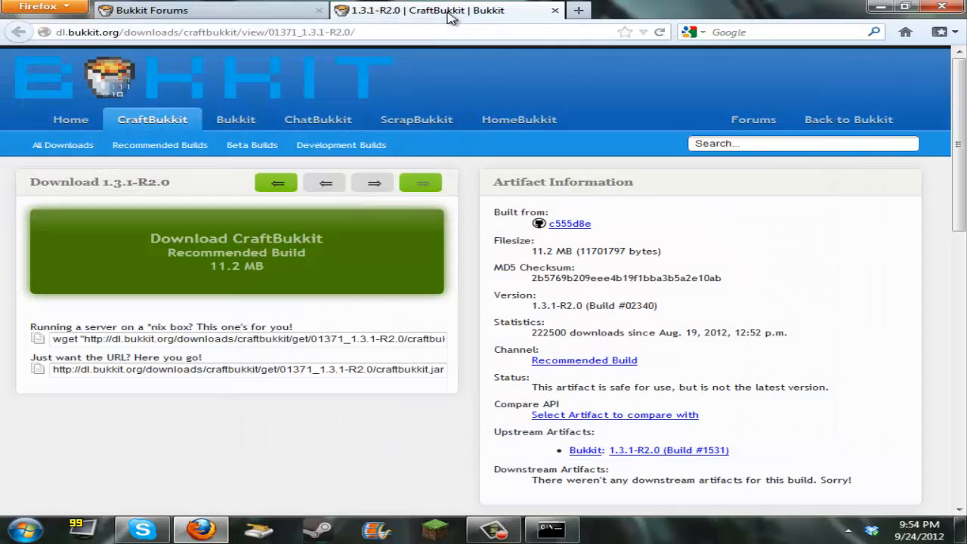
click(880, 8)
- Close the server console after reviewing its startup log from the beginning, and reopen the YOUTUBE folder
click(561, 535)
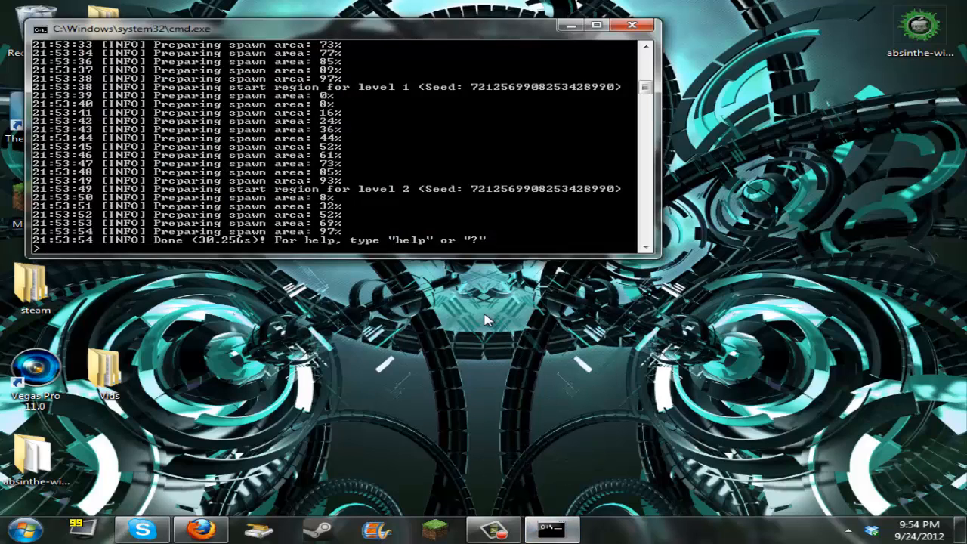
drag(646, 89, 653, 54)
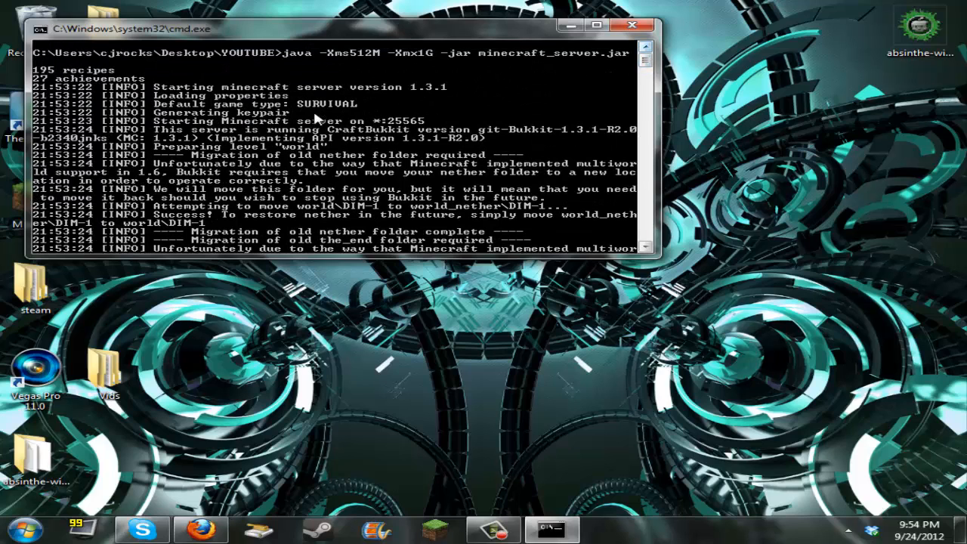
click(632, 26)
double_click(489, 200)
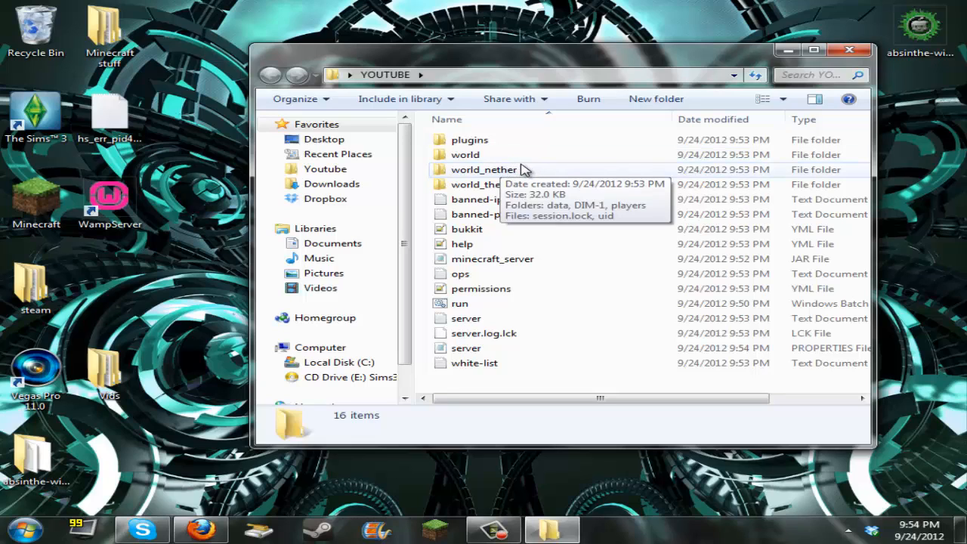
- Open the run batch file in the YOUTUBE folder for editing and set its initial memory option to -Xms1G
click(459, 305)
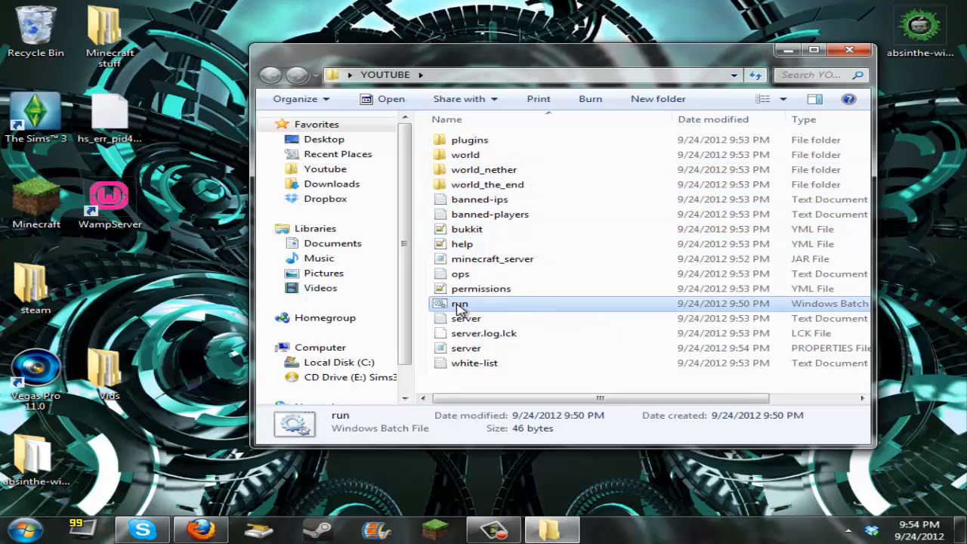
right_click(459, 309)
click(518, 193)
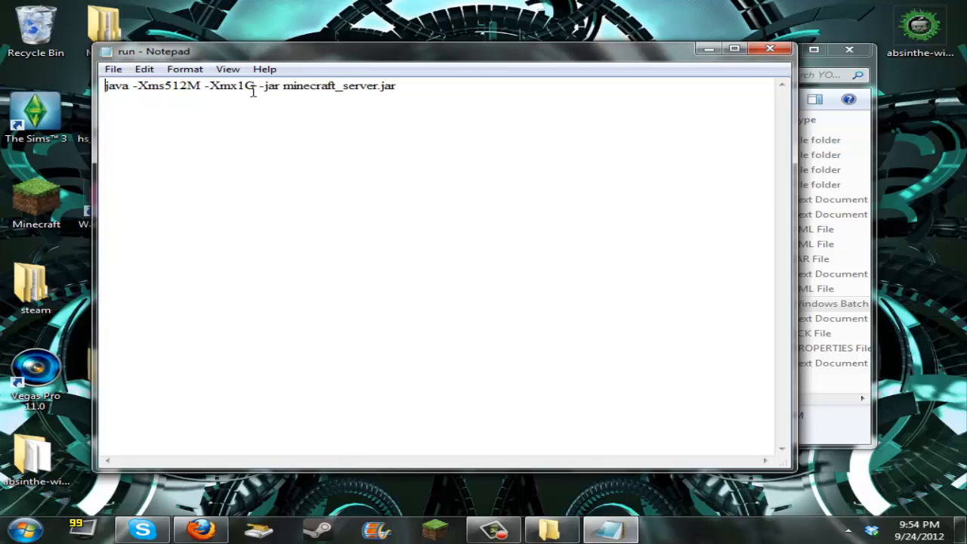
mouse_move(163, 88)
mouse_down()
mouse_move(259, 88)
mouse_move(138, 88)
mouse_move(182, 87)
mouse_up()
click(182, 86)
key(BackSpace)
key(BackSpace)
key(BackSpace)
key(BackSpace)
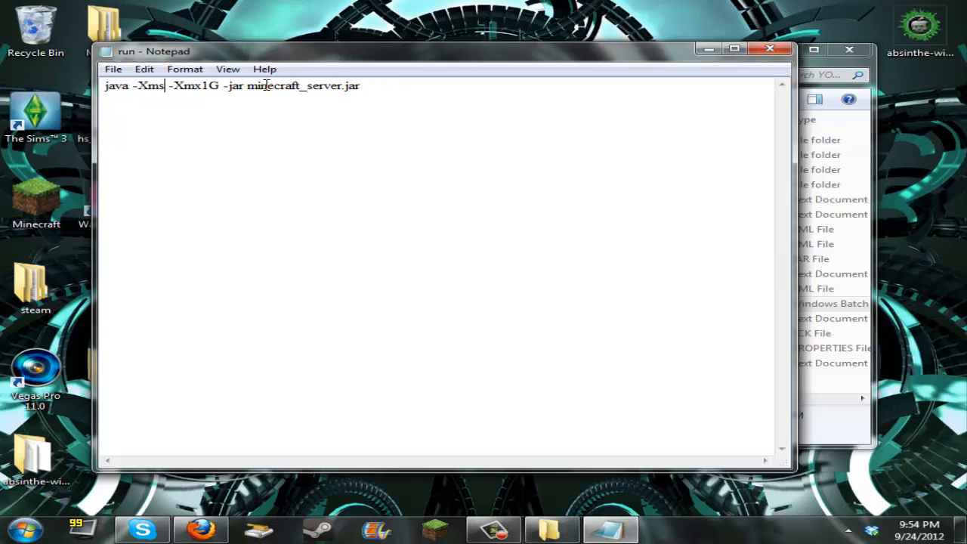
text(1g)
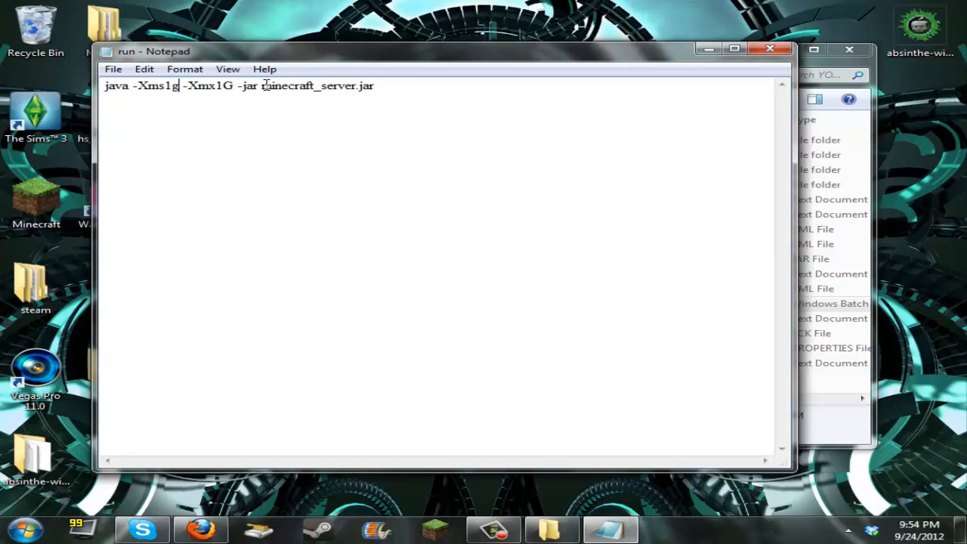
key(BackSpace)
text(G)
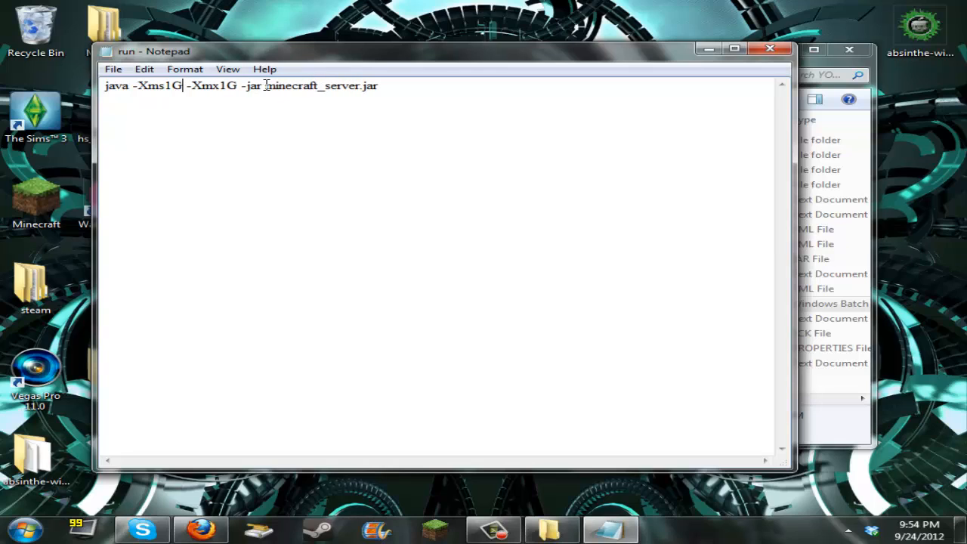
- Save the edited run batch file, then close it and the YOUTUBE folder window
click(213, 86)
click(113, 68)
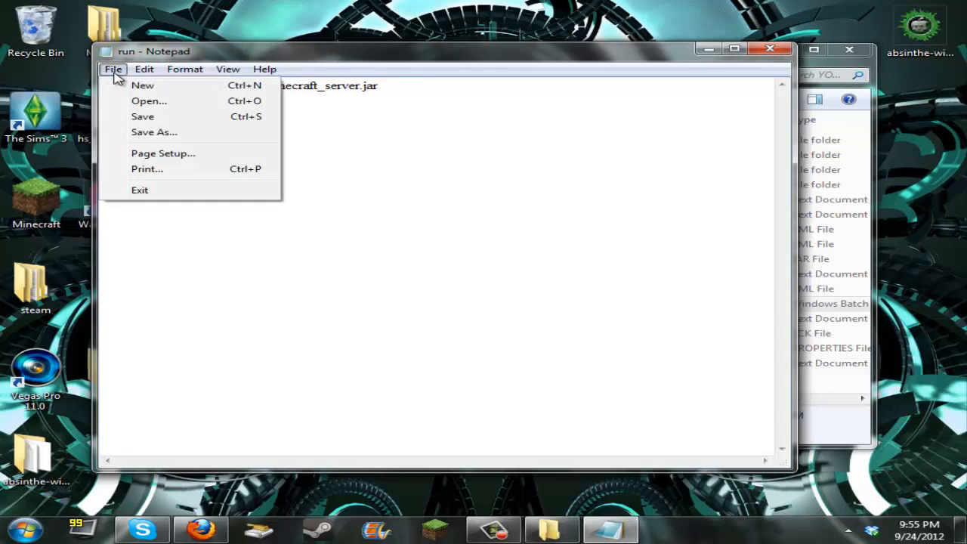
click(143, 118)
click(770, 50)
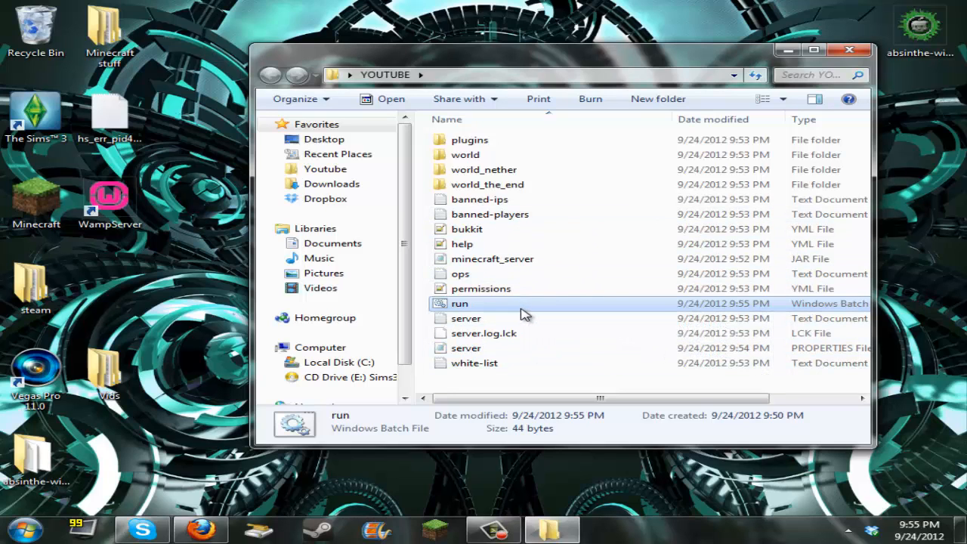
click(849, 50)
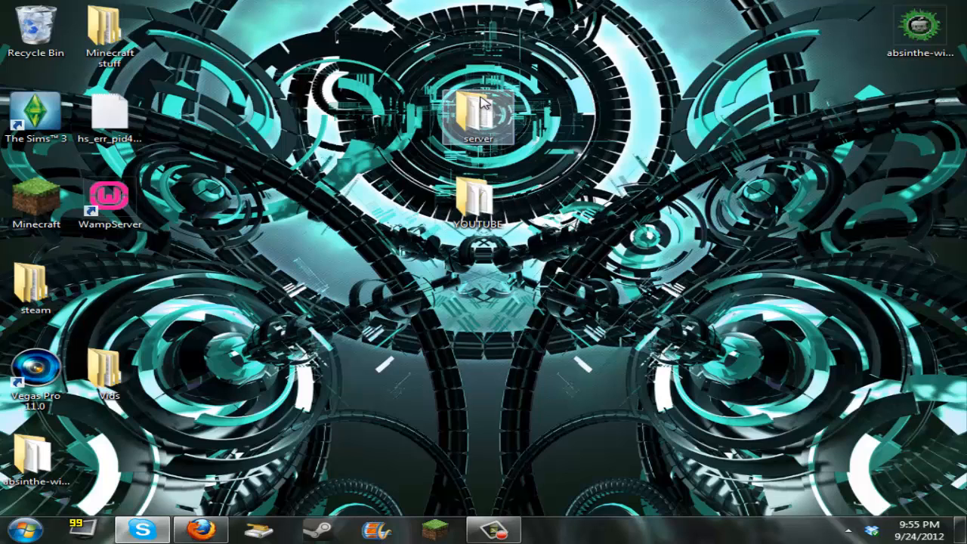
drag(475, 66, 455, 395)
drag(465, 358, 482, 308)
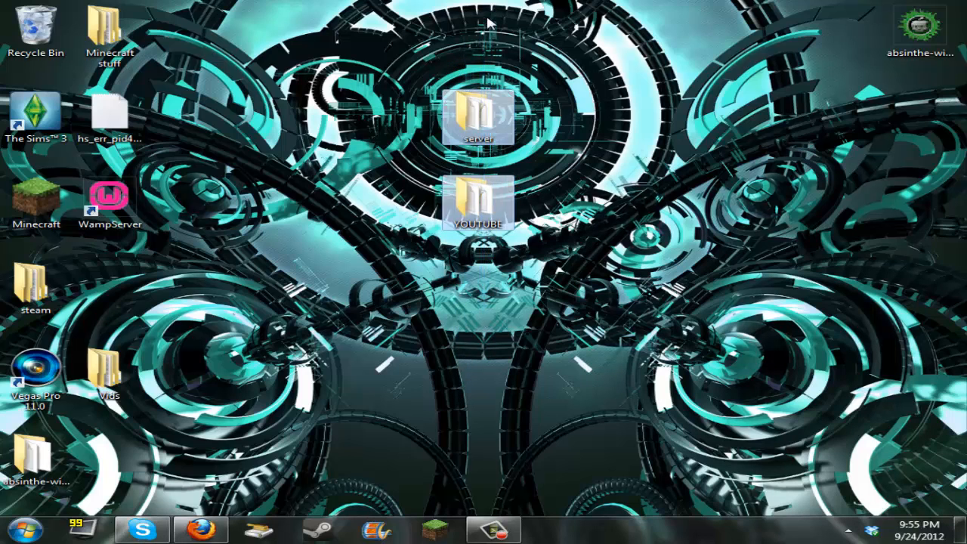
drag(487, 17, 484, 333)
- Delete the YOUTUBE folder from the desktop by moving it to the Recycle Bin
click(522, 202)
click(484, 201)
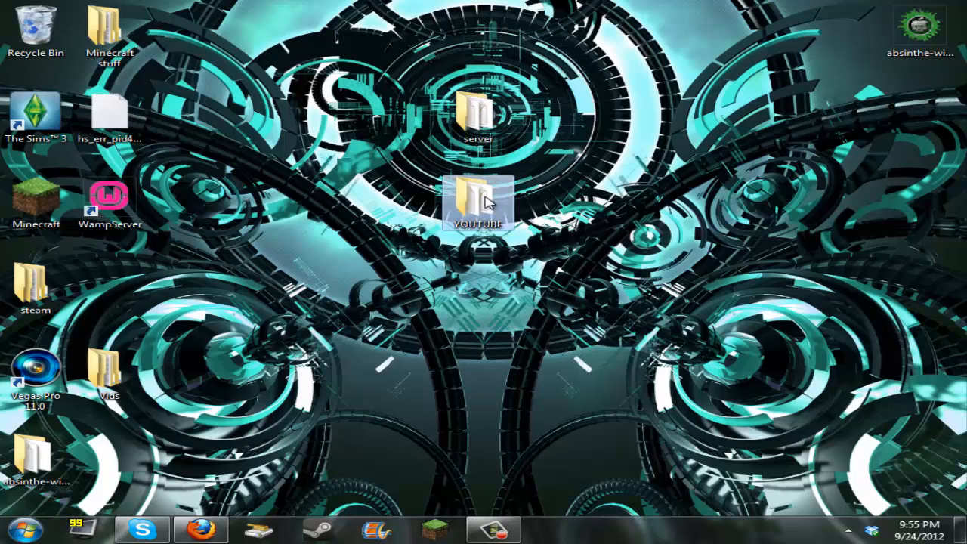
key(Delete)
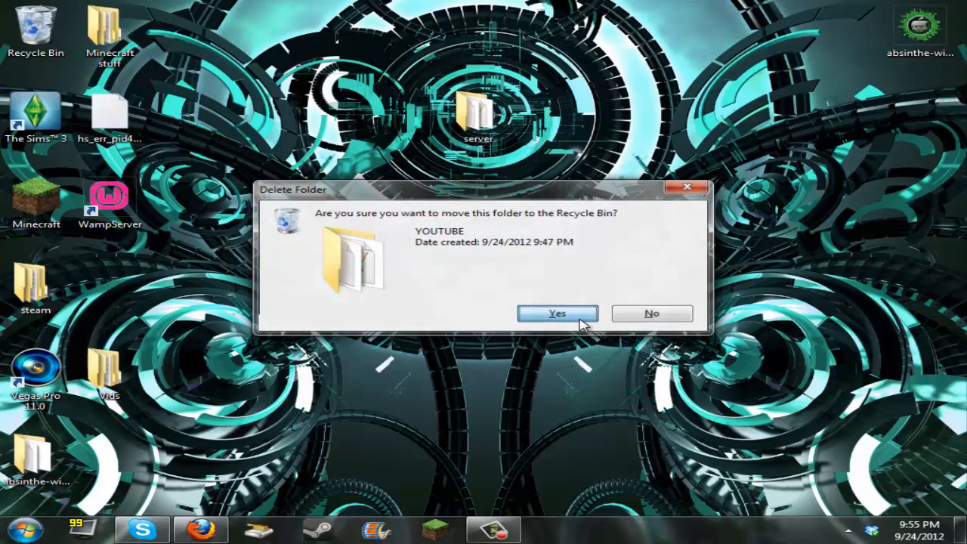
click(580, 320)
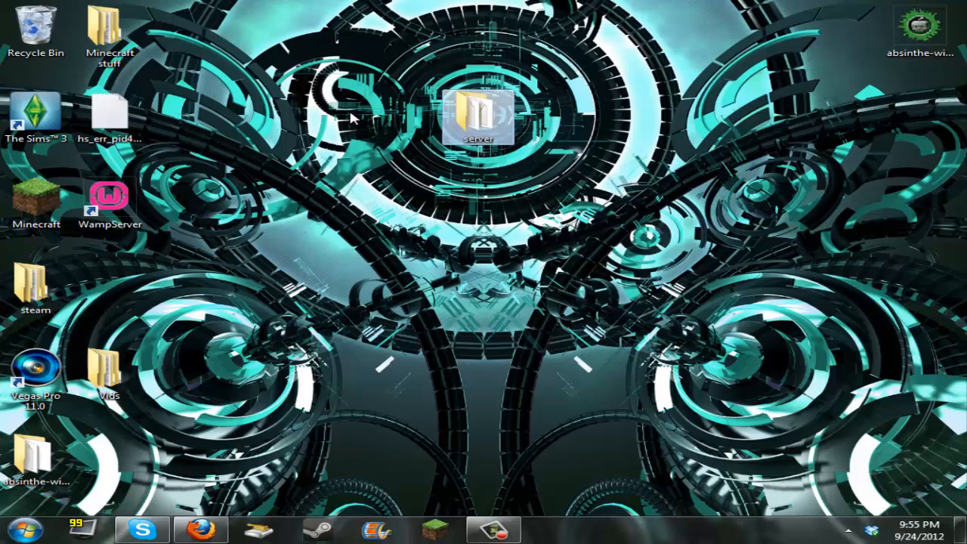